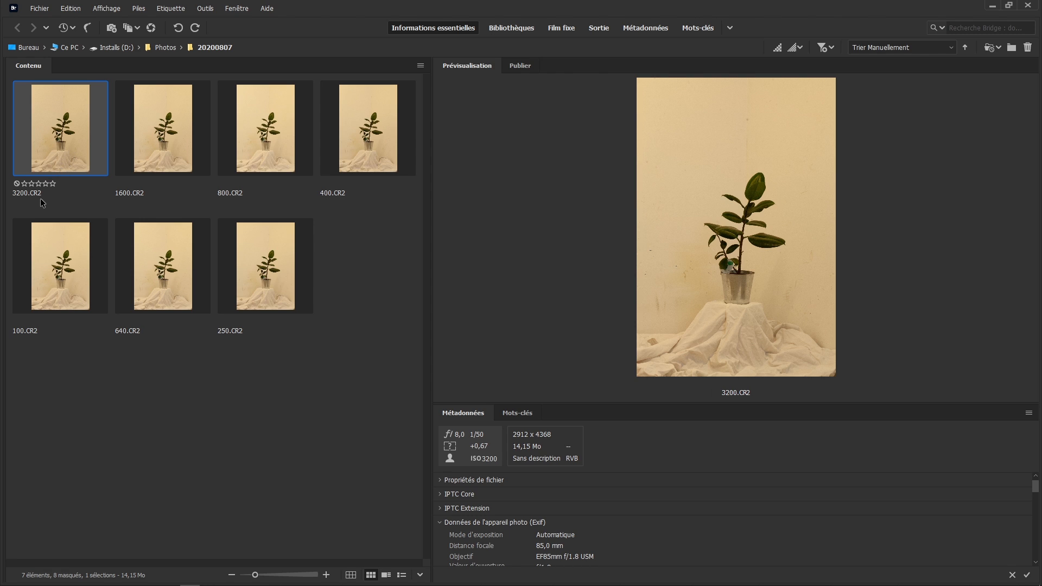
Preview the plant photos 1600, 800, 400, 100, 640 and 250.CR2 to compare the ISO shots
click(174, 155)
click(257, 145)
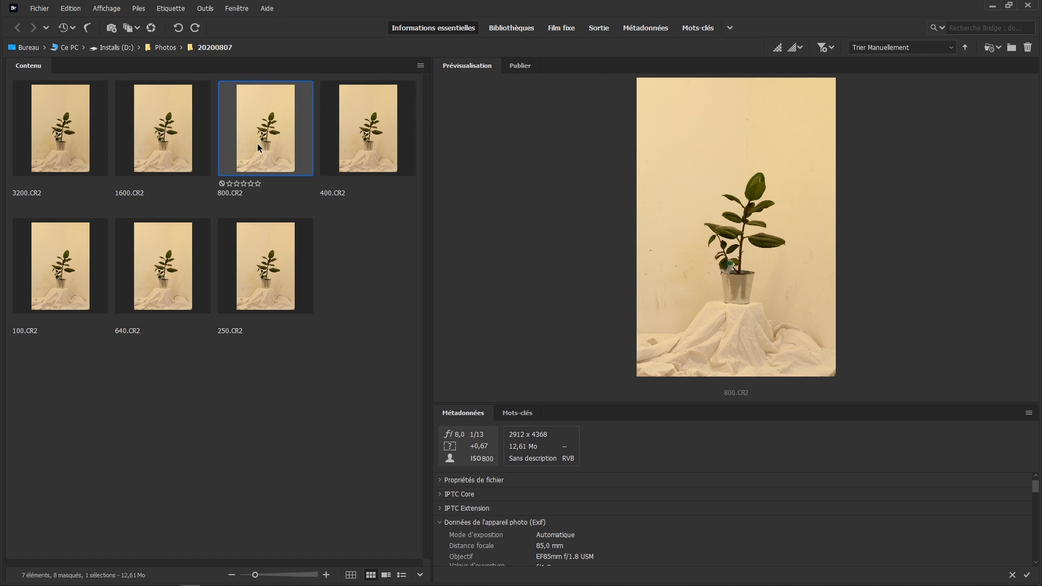
click(363, 142)
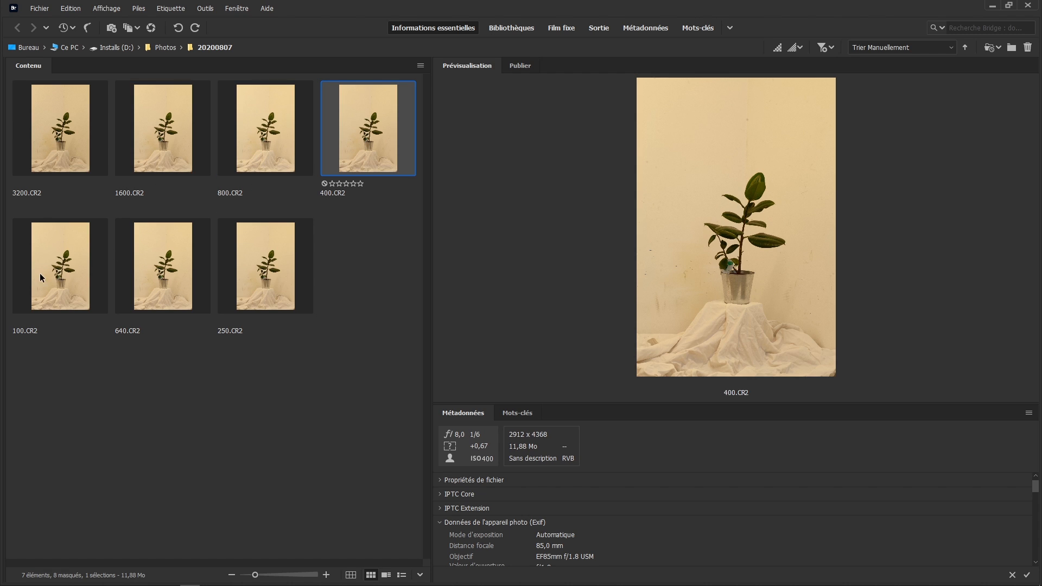
click(70, 273)
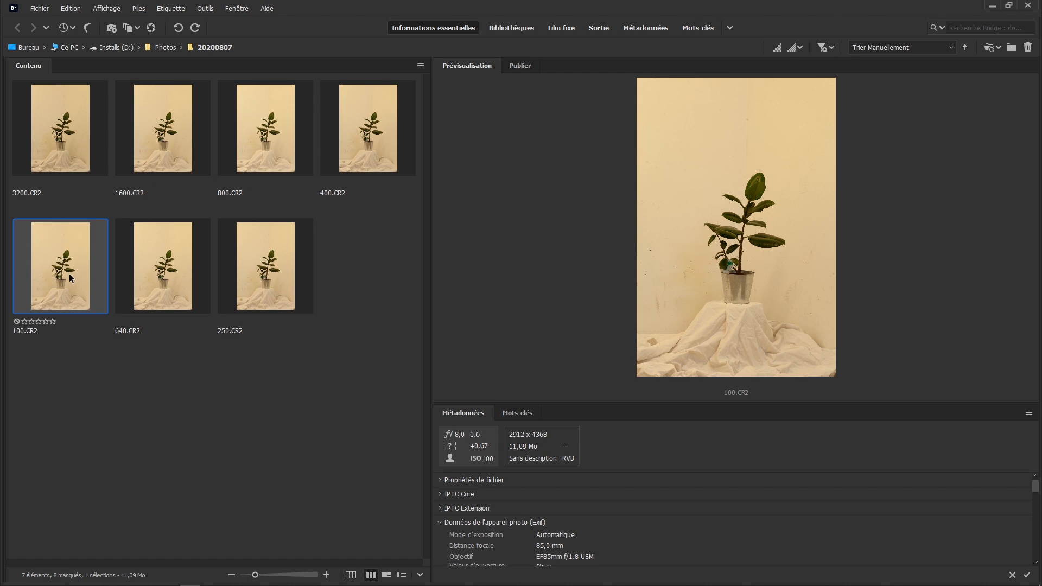
click(180, 283)
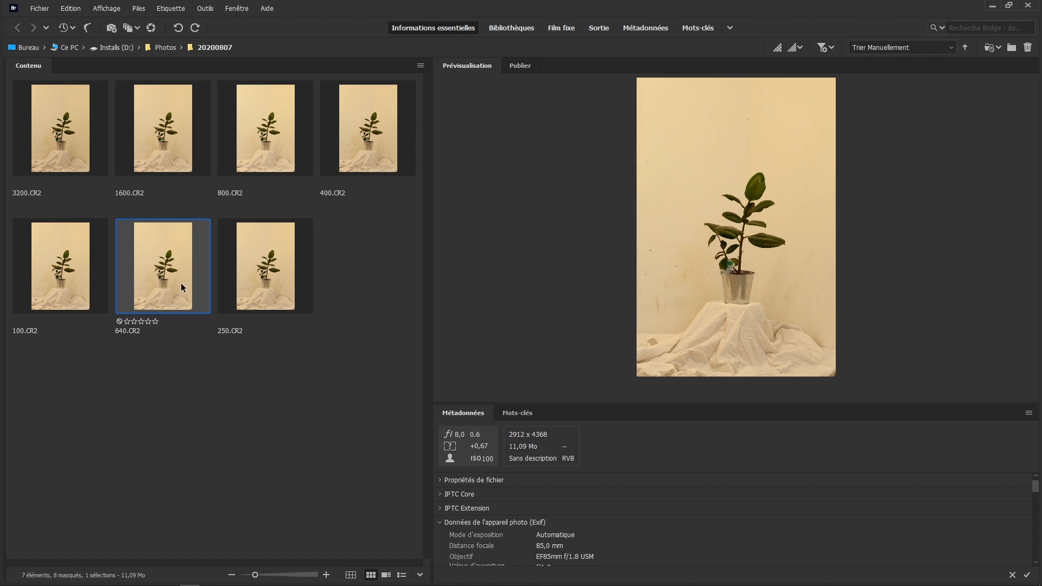
click(267, 274)
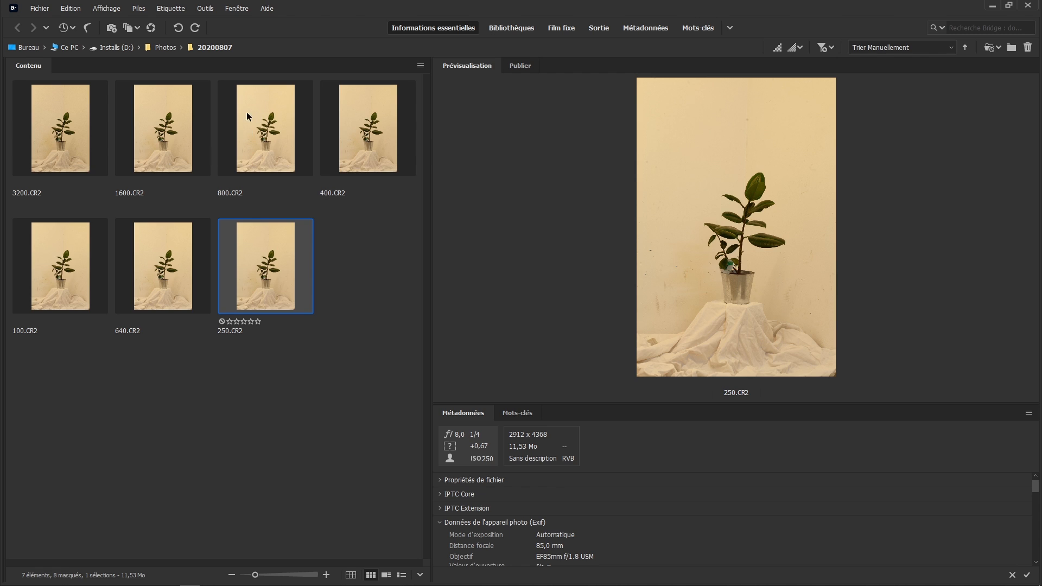
Open 1600.CR2 in Camera Raw and check the raw default settings in the preferences without changing them
click(163, 151)
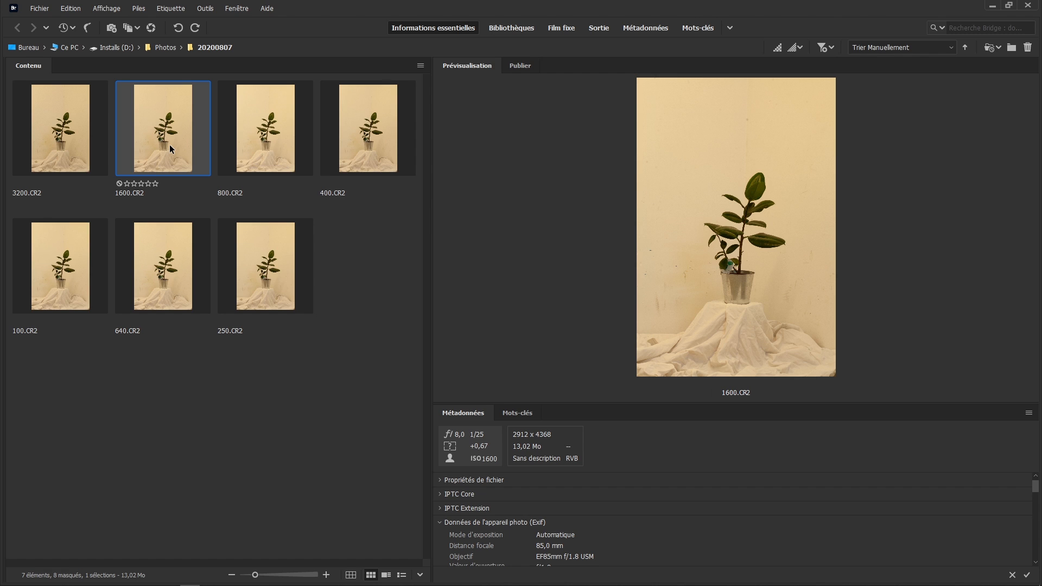
double_click(165, 148)
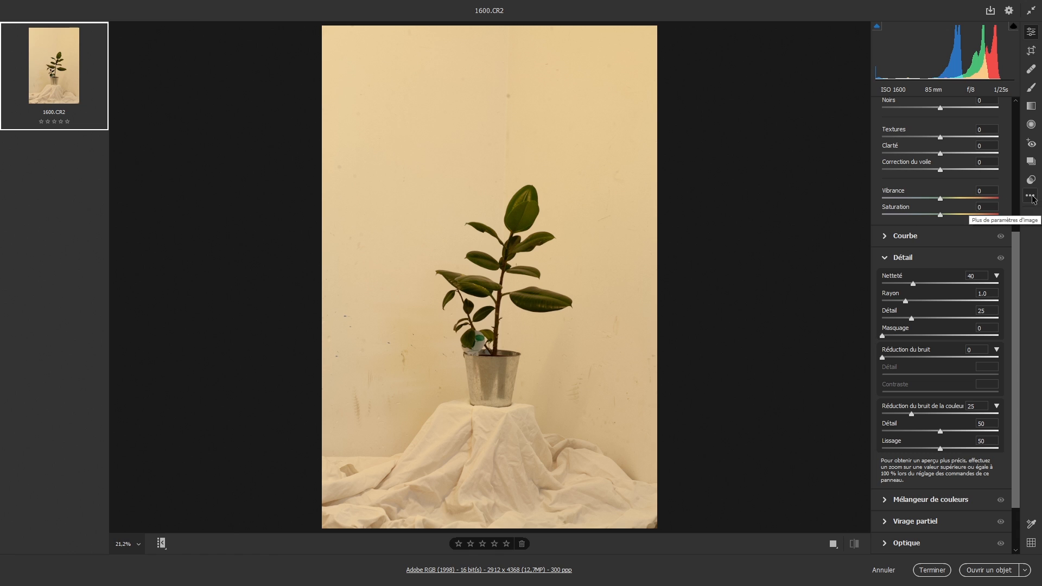
click(1010, 11)
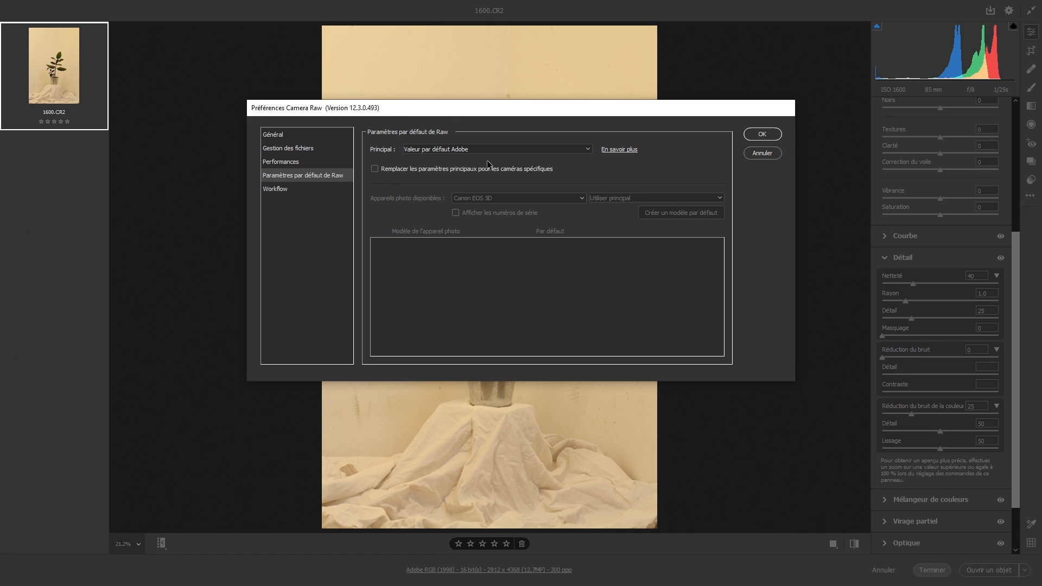
key(Escape)
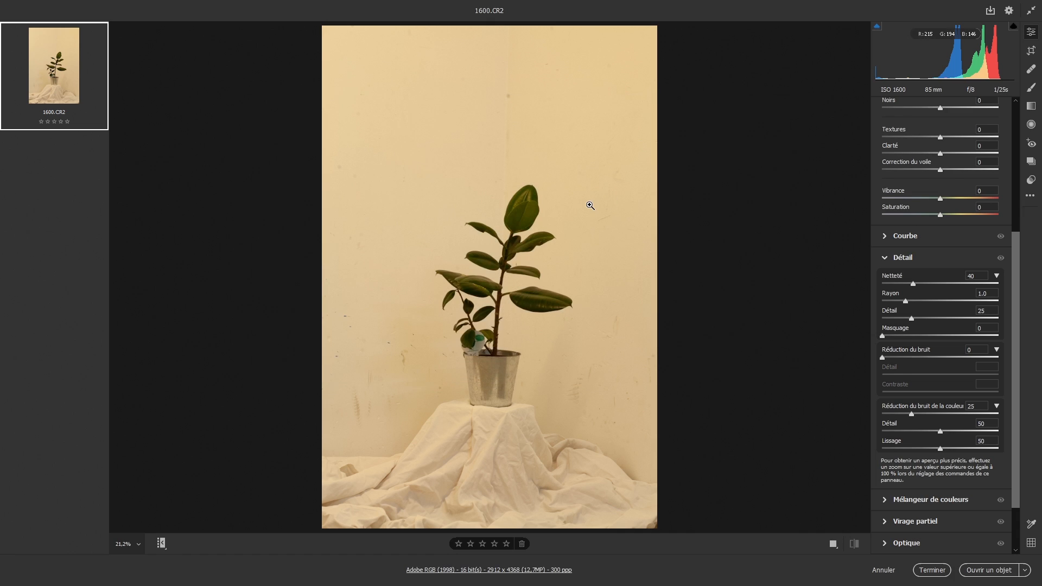
Examine the tip of the plant's large leaf at high magnification in a side-by-side before/after view
click(545, 302)
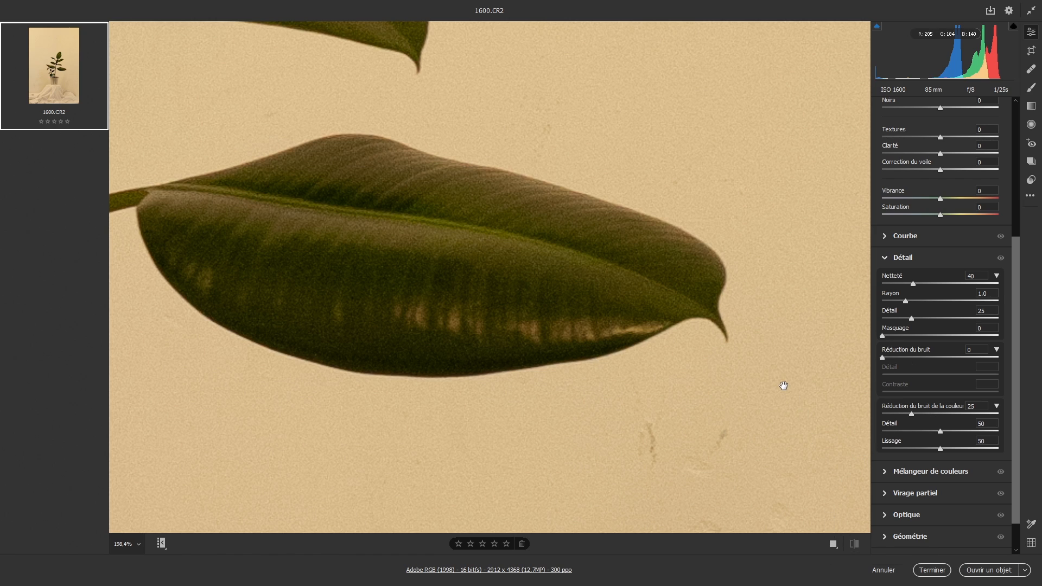
drag(737, 349, 641, 400)
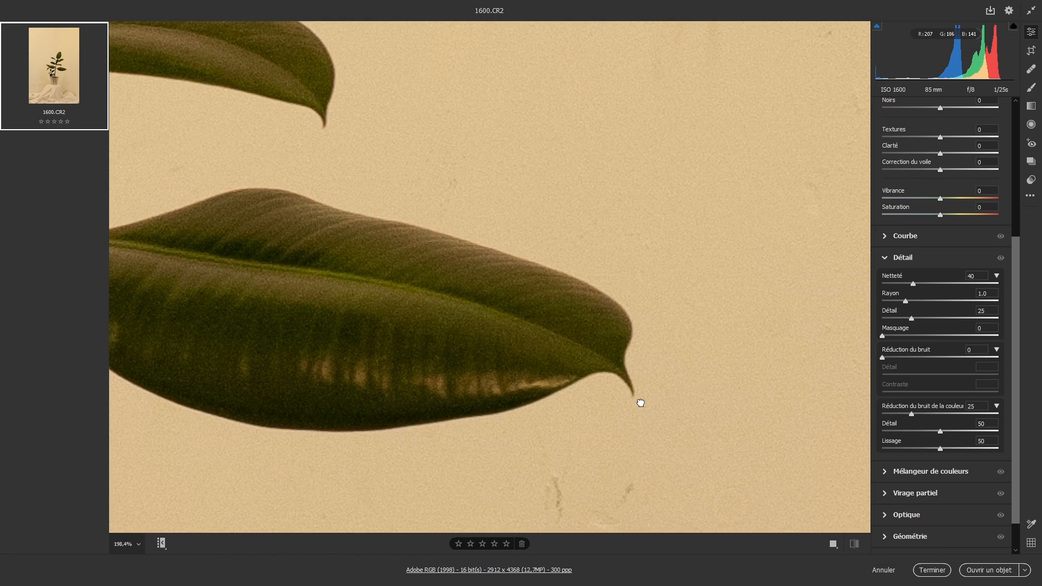
click(834, 544)
drag(448, 326, 308, 322)
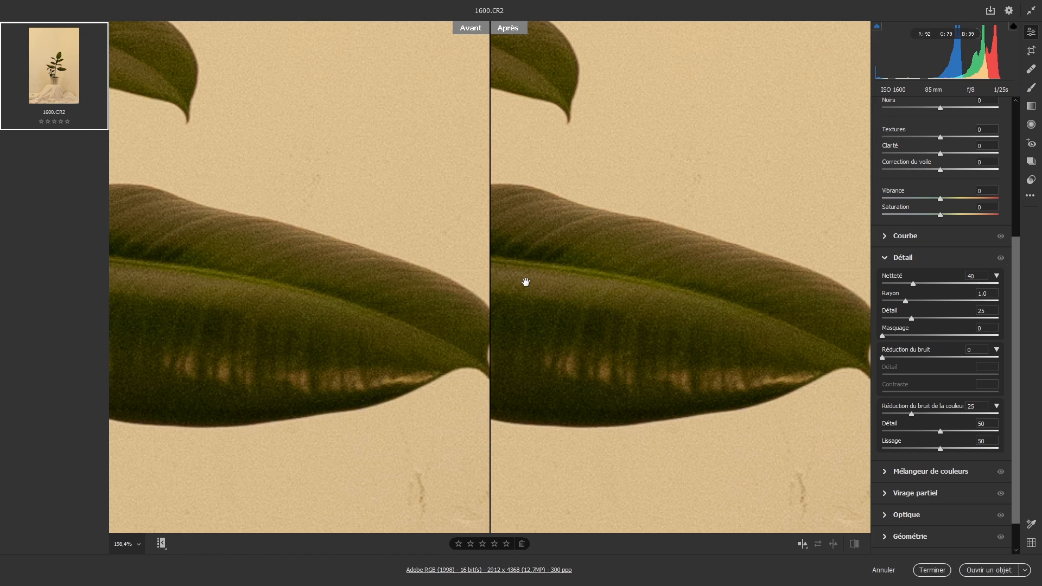
drag(428, 270, 326, 262)
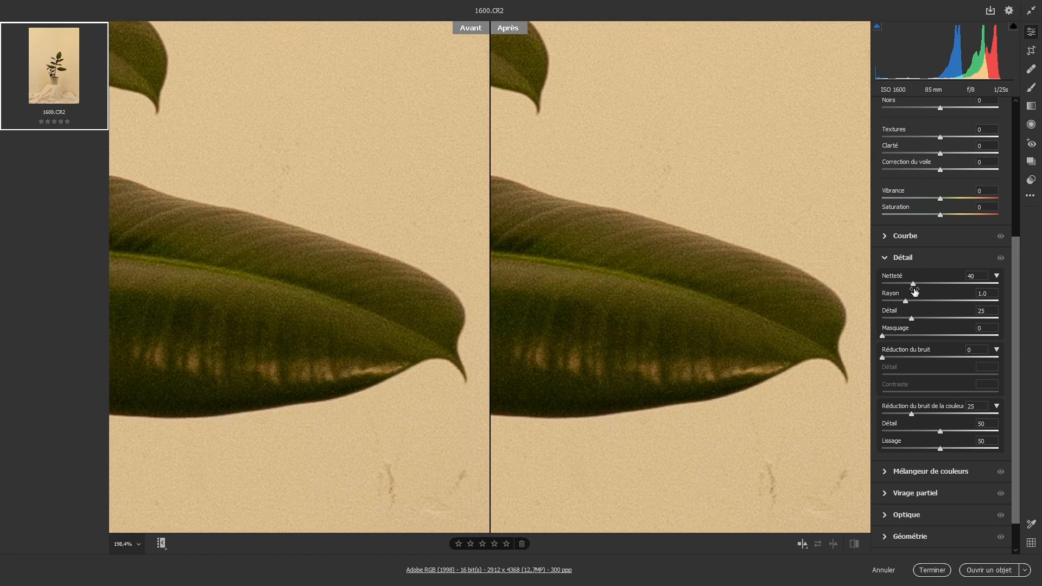
Set Netteté and its Détail to 0, Rayon to 0.5, and Réduction du bruit de la couleur to 0
drag(913, 283, 883, 320)
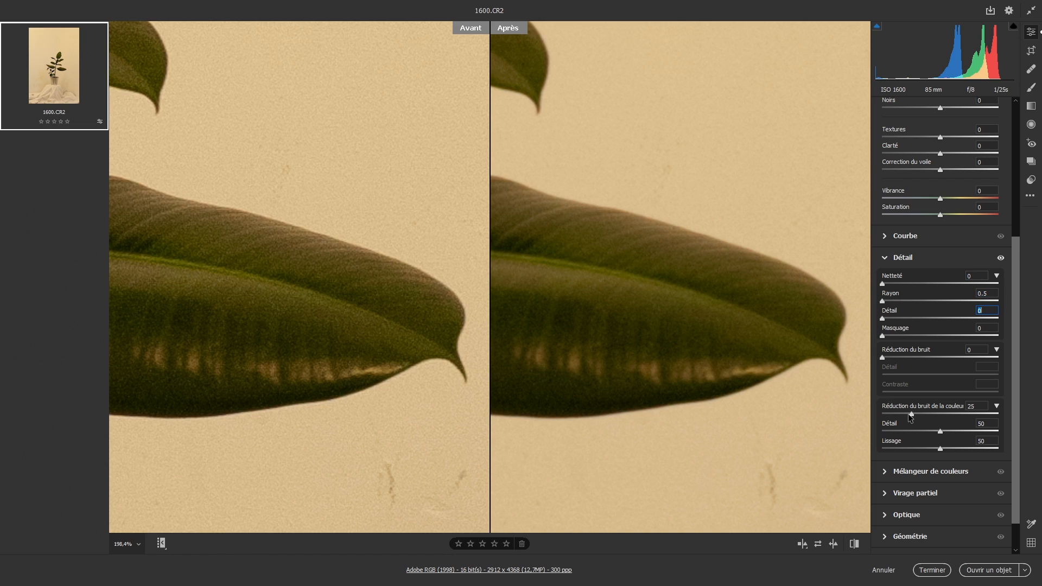
drag(911, 416, 856, 414)
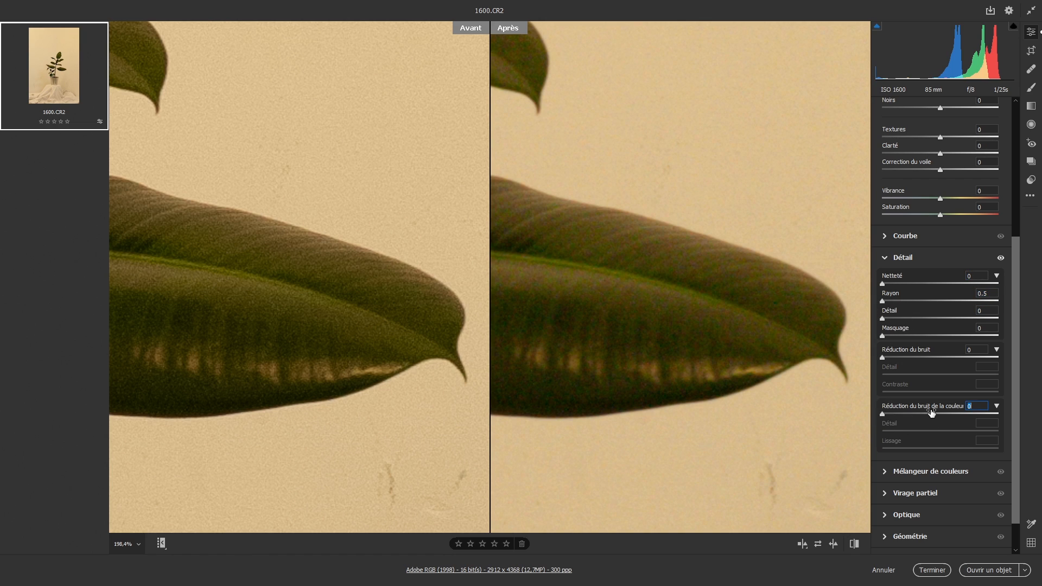
Save the current settings as a new user preset named SANS with the default subset
click(1030, 182)
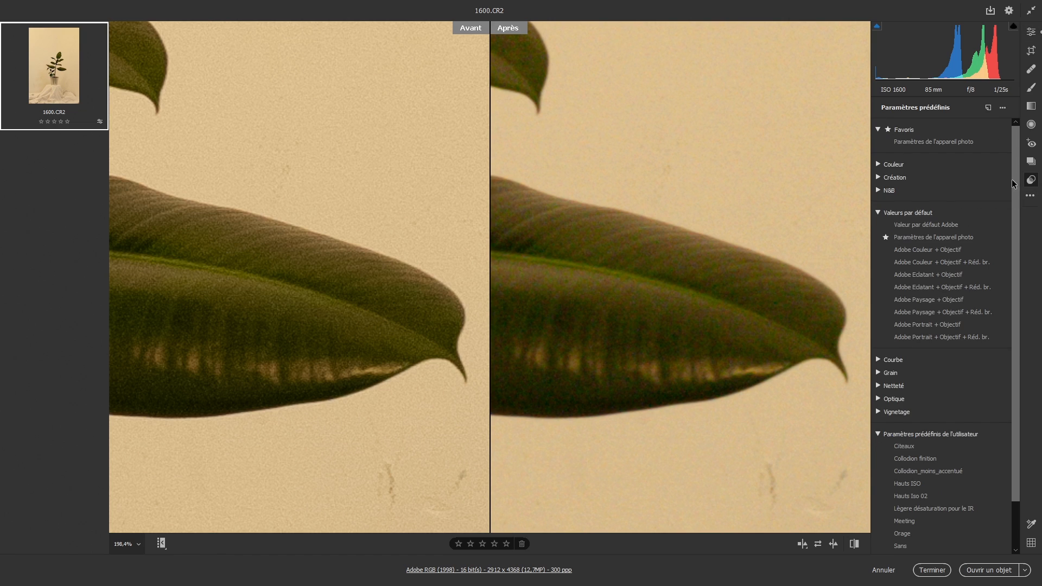
click(989, 108)
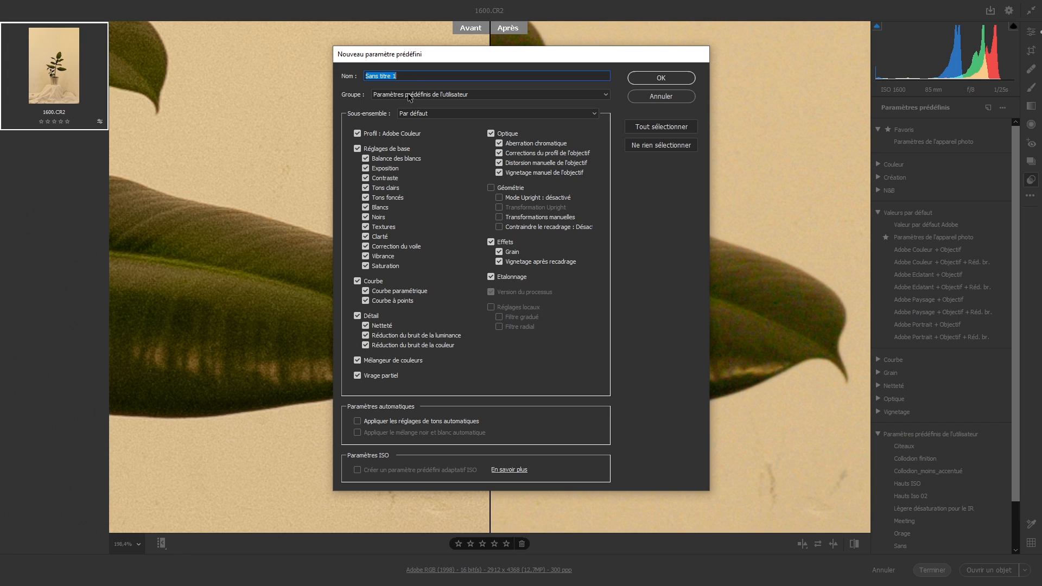
text(SANS)
click(644, 83)
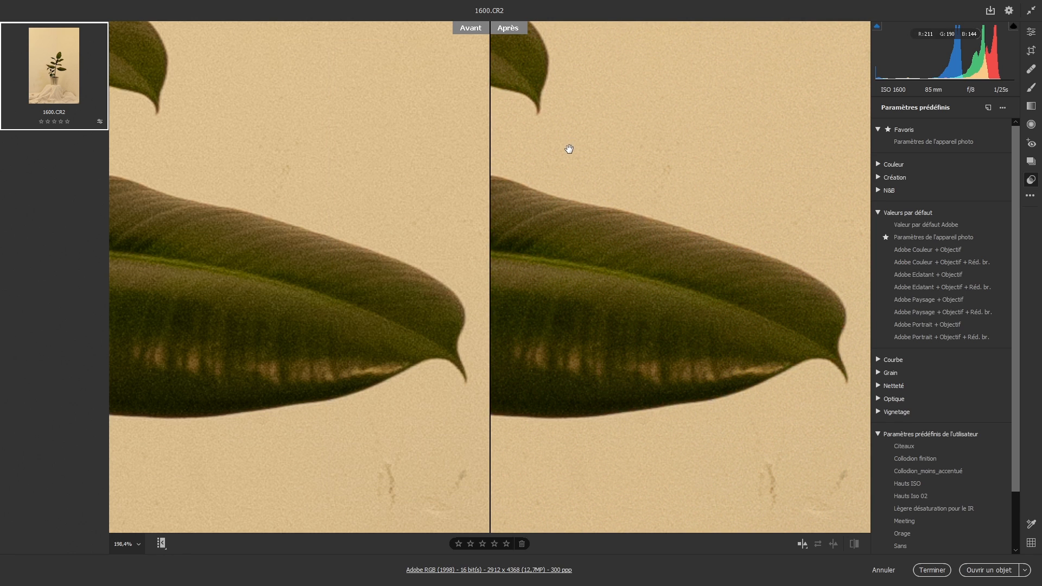
Make the user preset SANS the principal raw default in the Camera Raw preferences
key(ctrl+k)
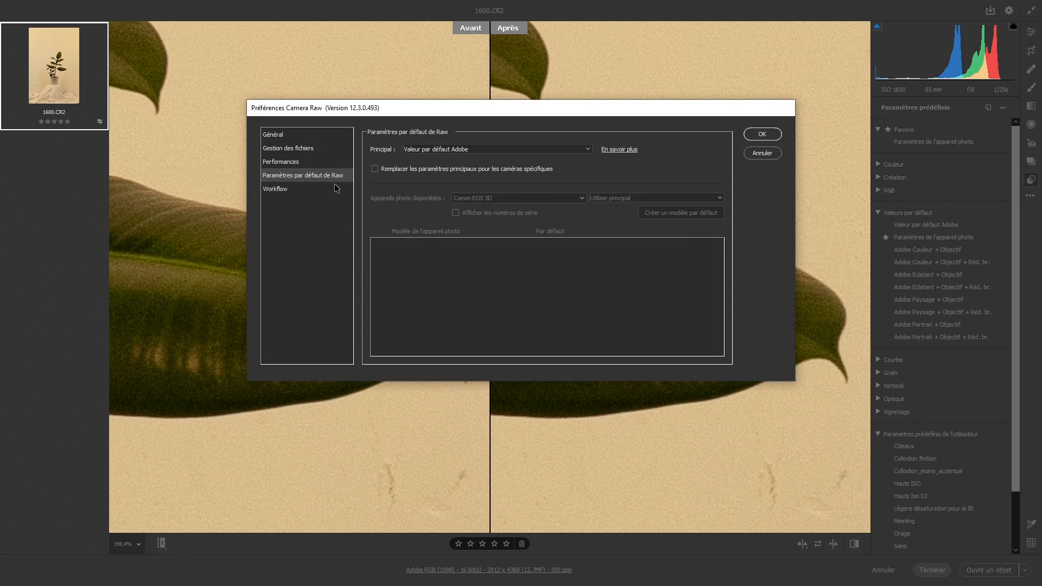
click(467, 153)
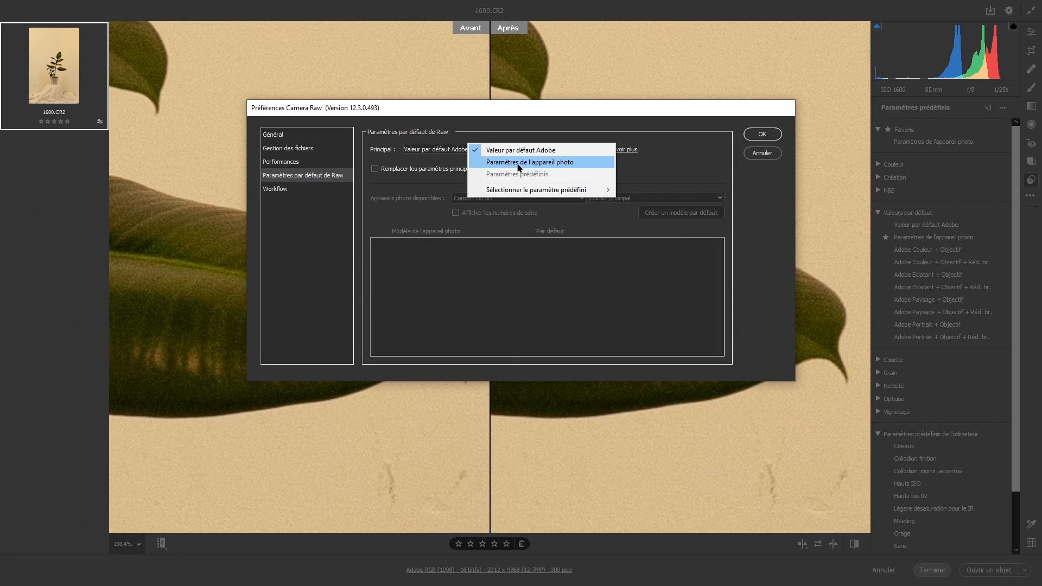
mouse_move(525, 194)
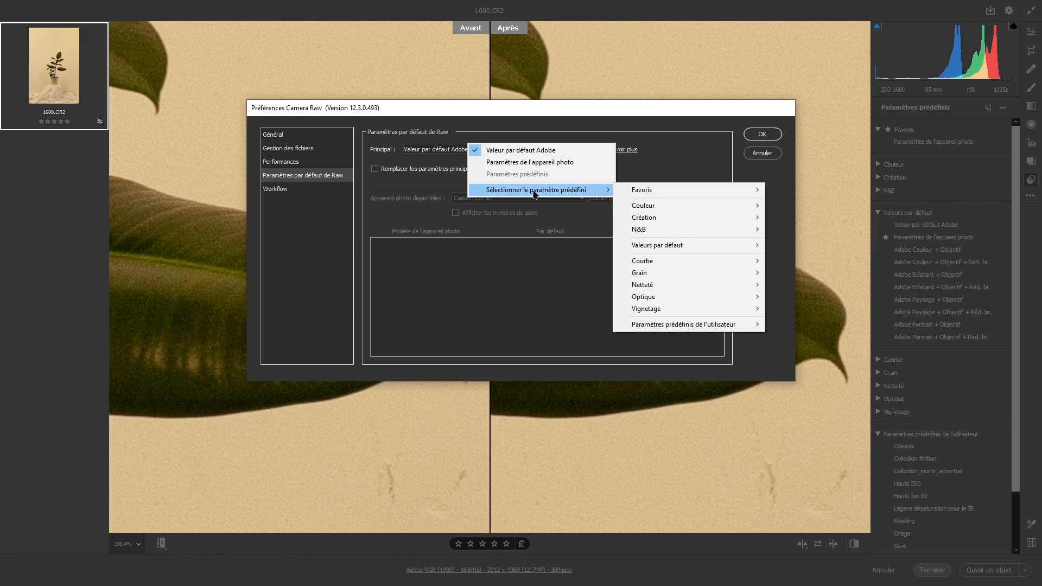
mouse_move(687, 326)
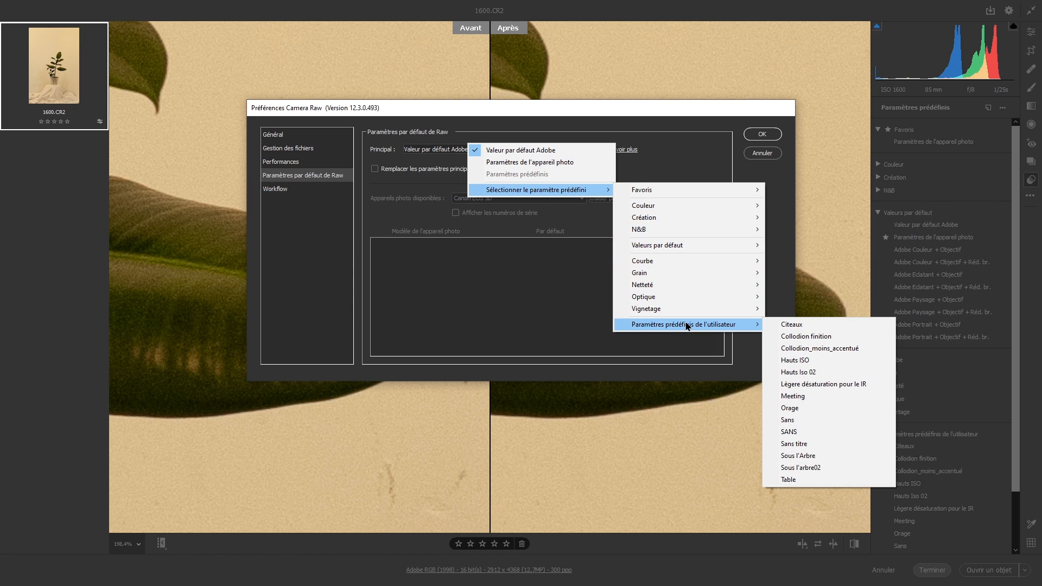
click(789, 432)
click(762, 137)
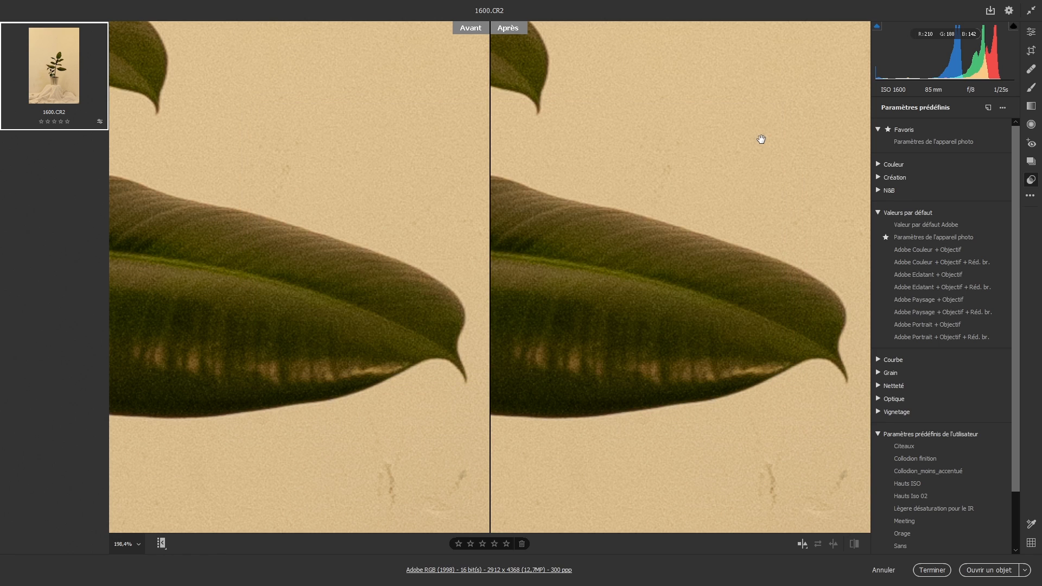
Cancel the edits on 1600.CR2, then open 1600.CR2 and 400.CR2 together in Camera Raw
click(885, 571)
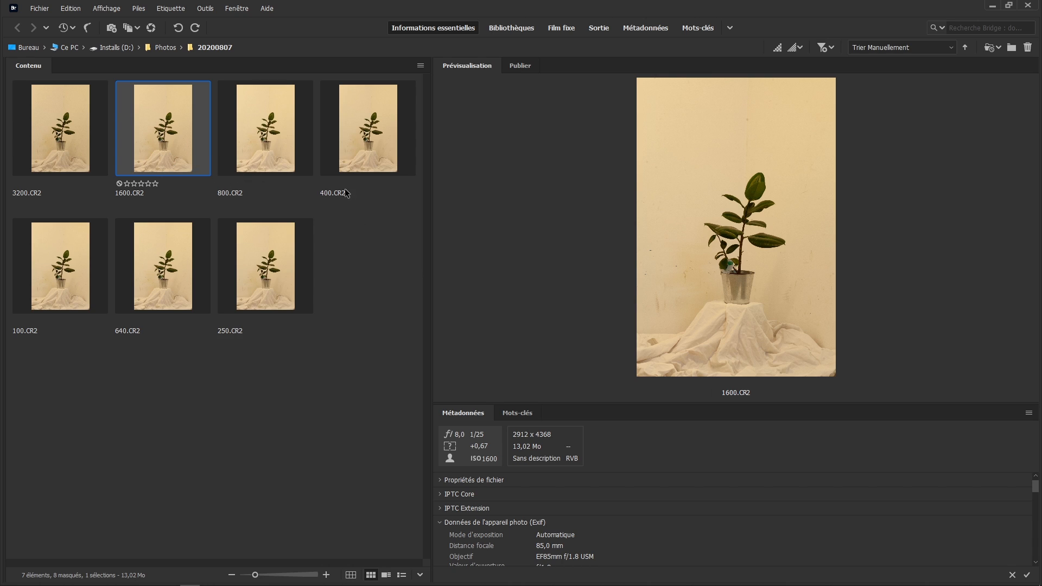
ctrl+click(374, 158)
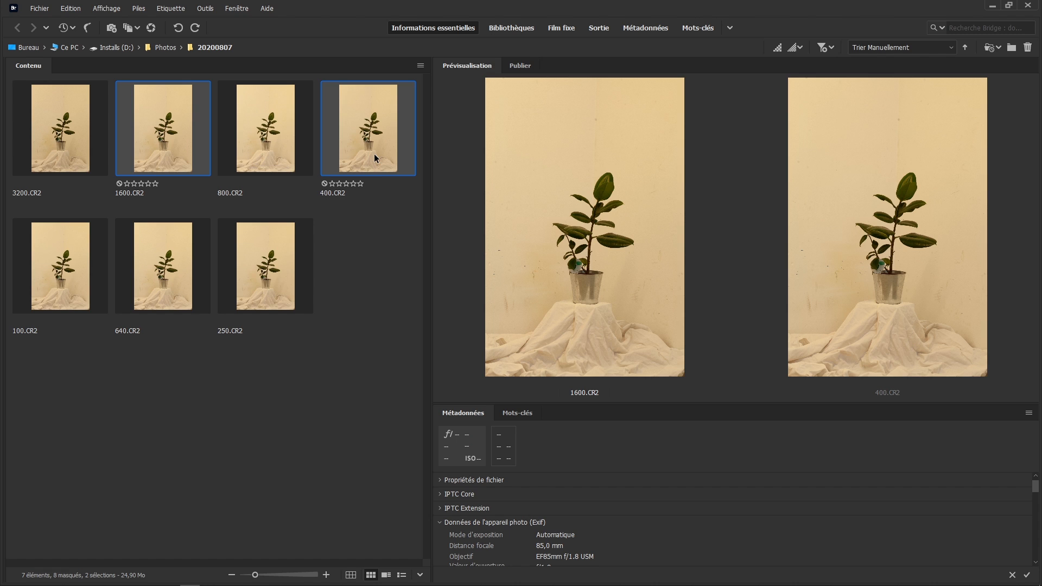
double_click(373, 154)
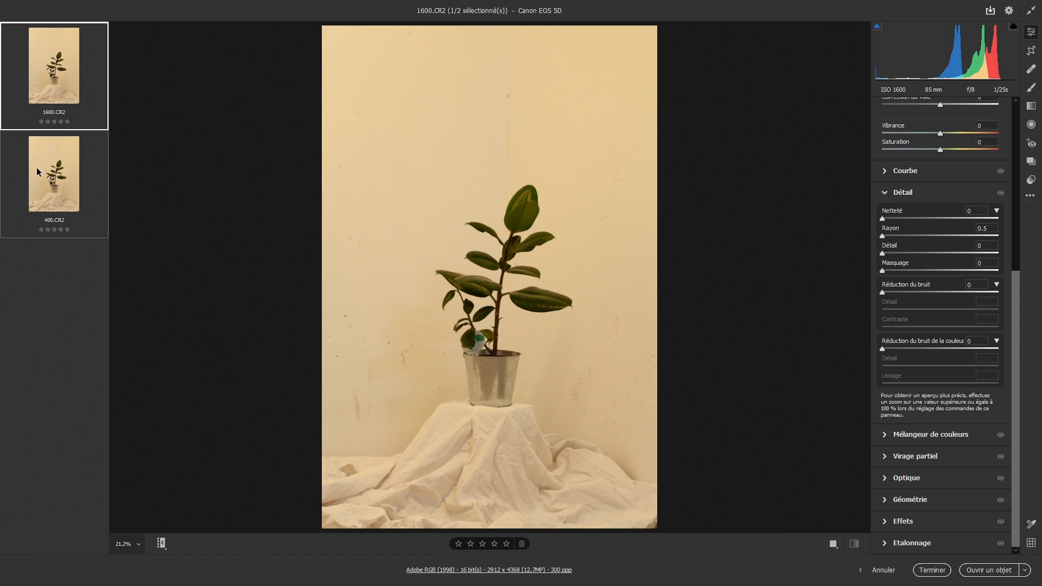
Inspect the large leaf of 1600.CR2 in a side-by-side before/after view, ending at 100% magnification
click(547, 316)
drag(529, 190, 497, 237)
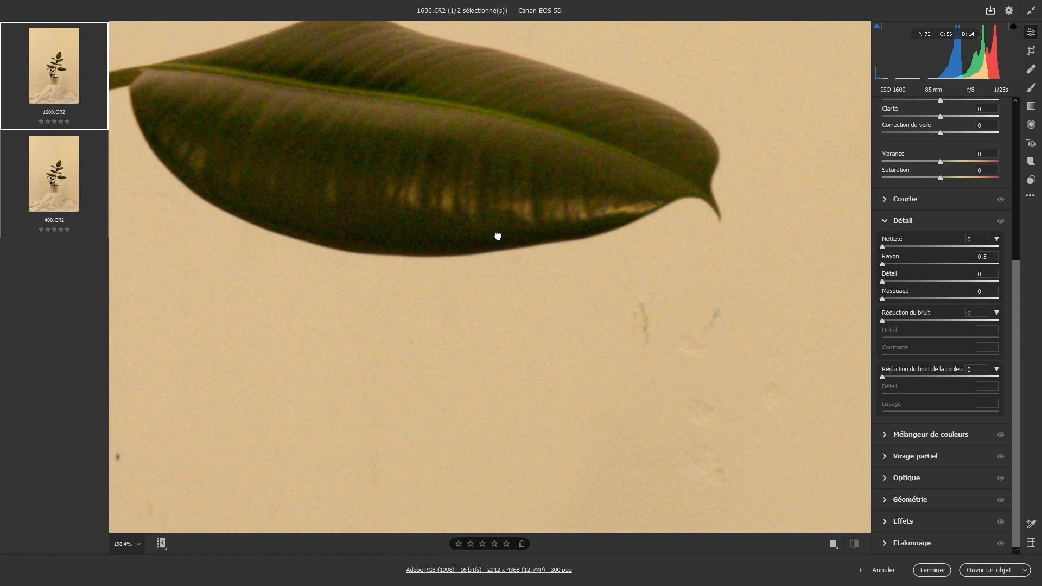
click(833, 544)
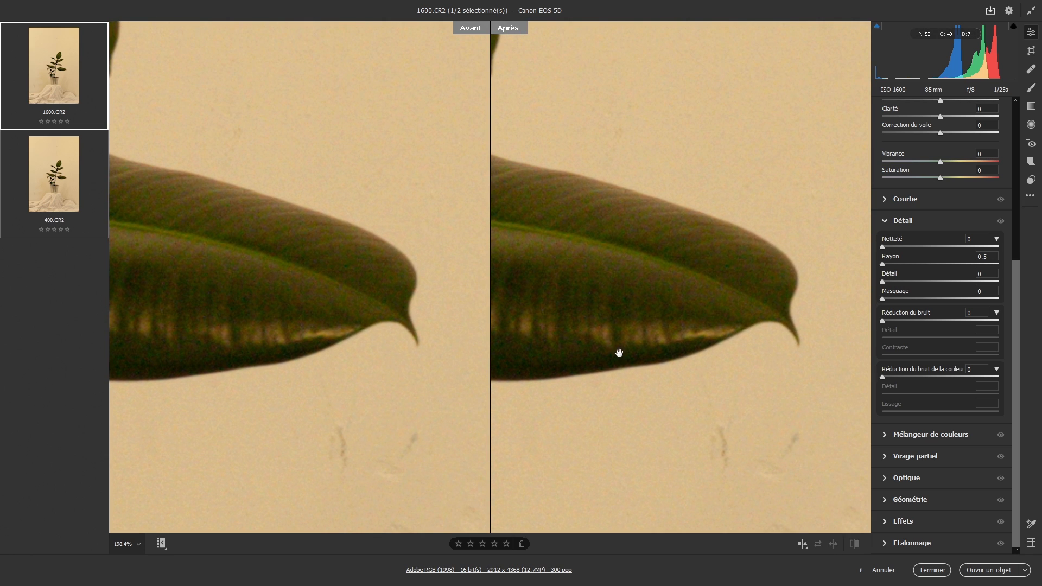
scroll(658, 342, up, 3)
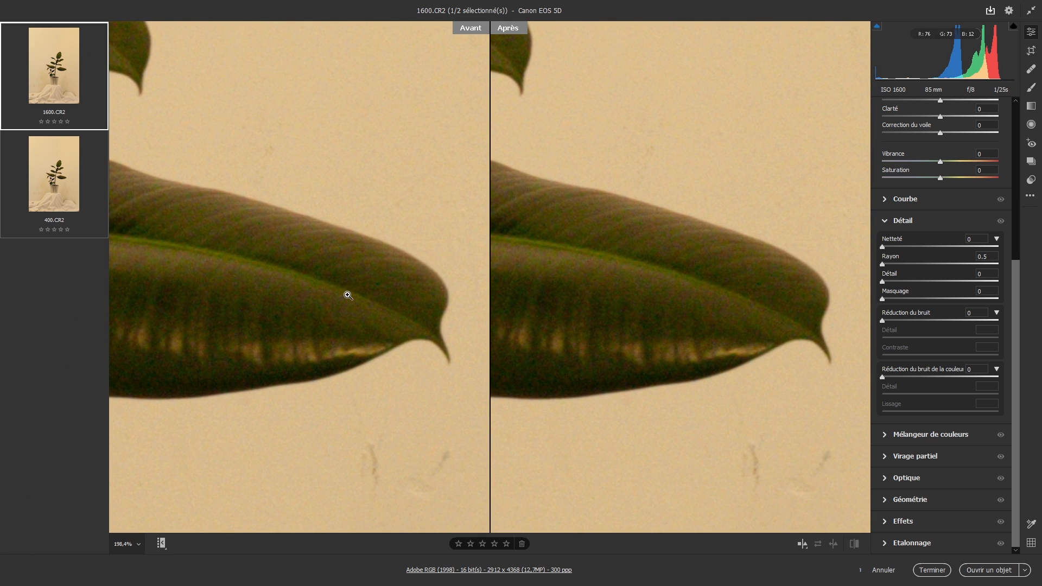
drag(330, 302, 136, 314)
drag(468, 233, 327, 235)
drag(339, 331, 296, 326)
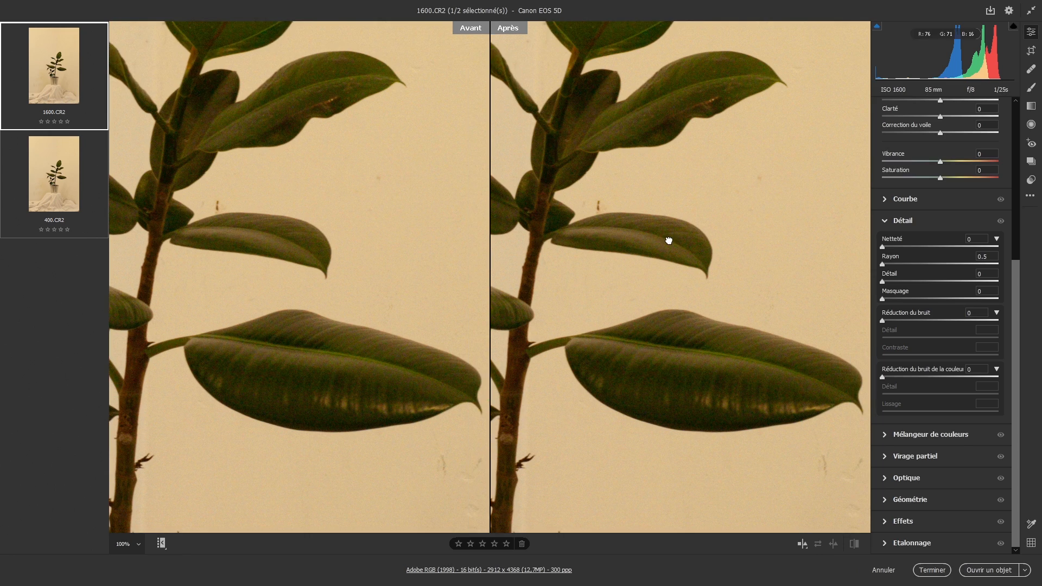
Raise the sharpening amount (Netteté) of 1600.CR2 to 70 and inspect the large leaf
alt+click(883, 247)
drag(884, 248, 935, 262)
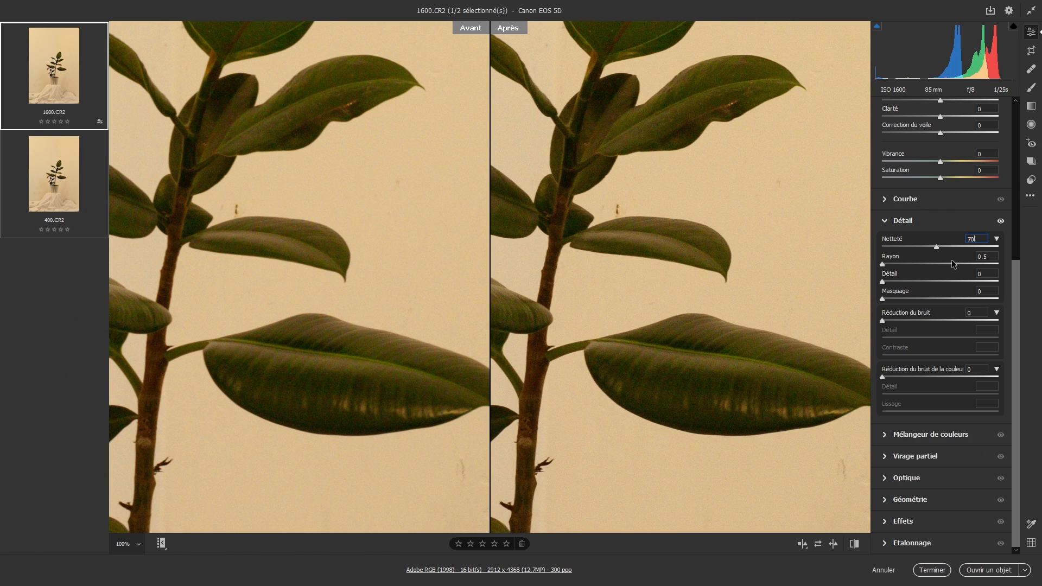
drag(735, 349, 677, 286)
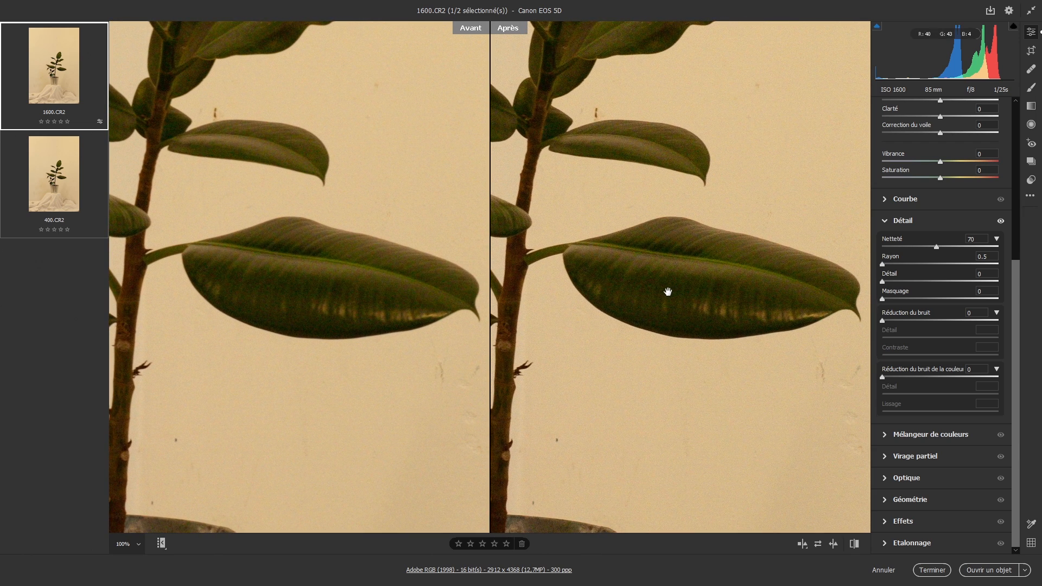
Set the sharpening Rayon to 1.0 using the greyscale mask preview, and check the leaves in the before/after view
key(alt)
alt+click(882, 265)
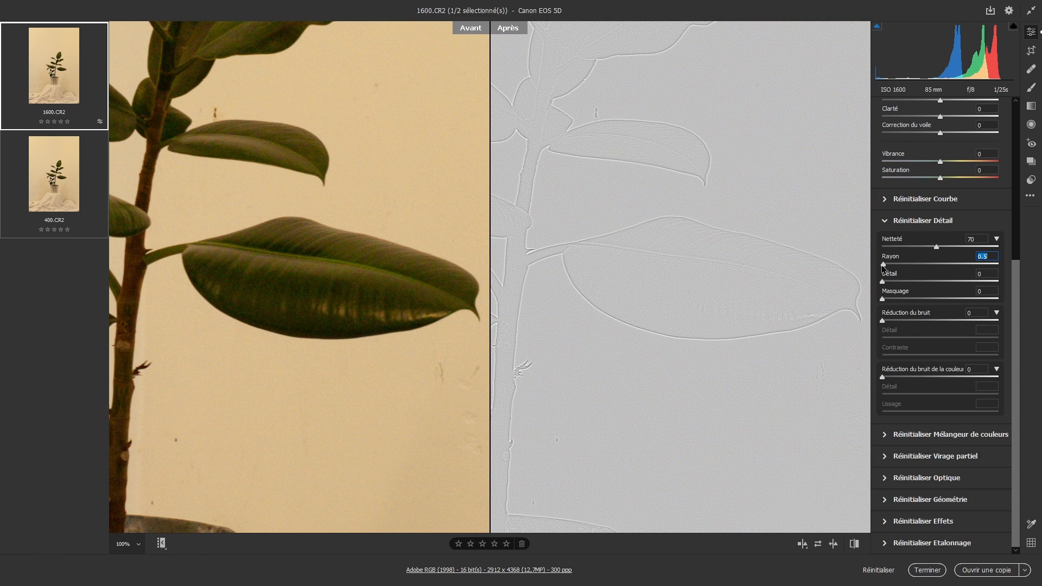
drag(883, 267, 905, 266)
drag(570, 263, 575, 442)
drag(624, 309, 667, 252)
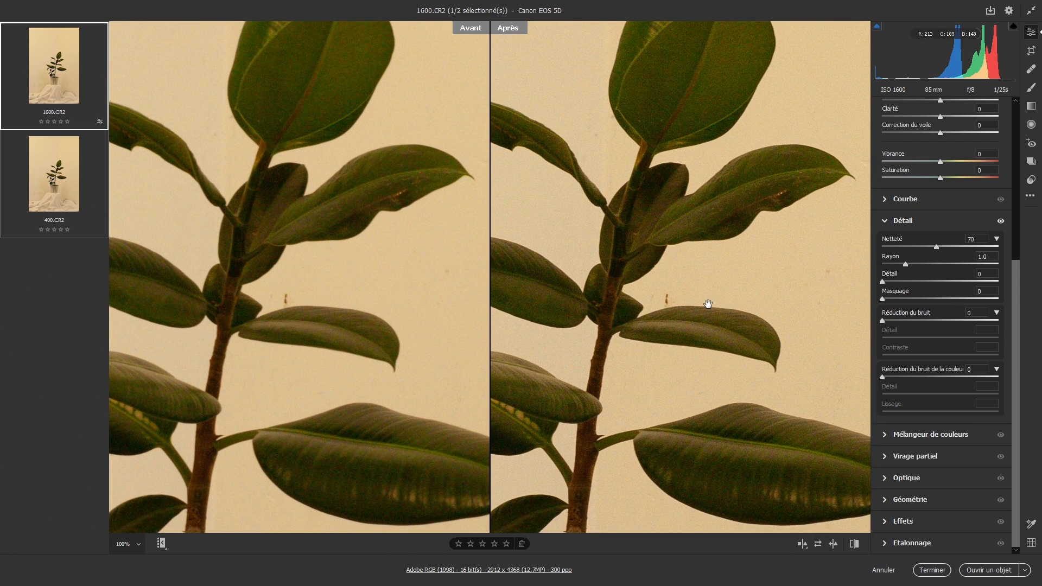
drag(709, 304, 656, 219)
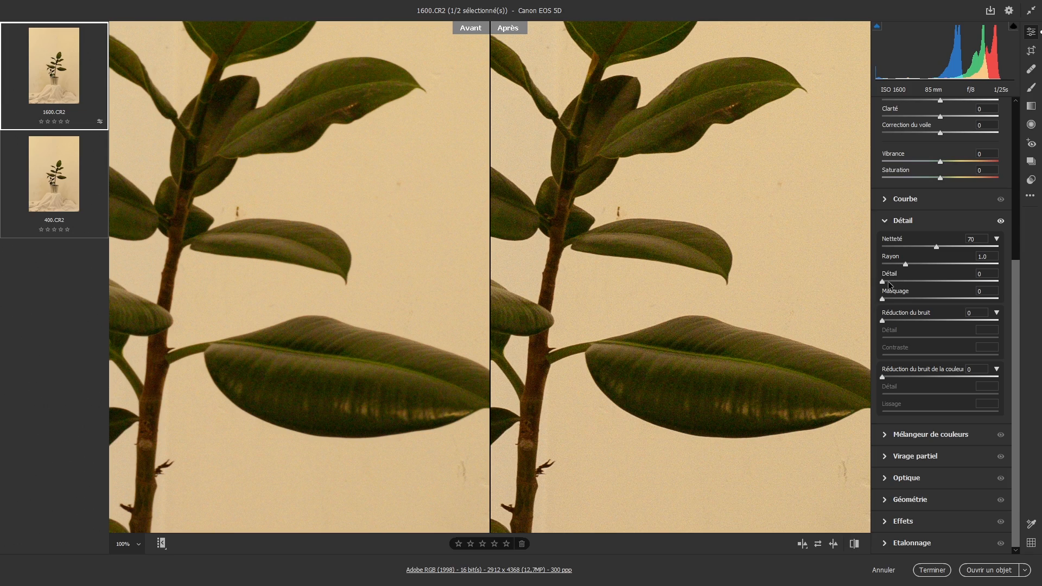
Try a sharpening Détail value of 100 on 1600.CR2 and inspect the leaves in the before/after view
drag(890, 284, 1029, 305)
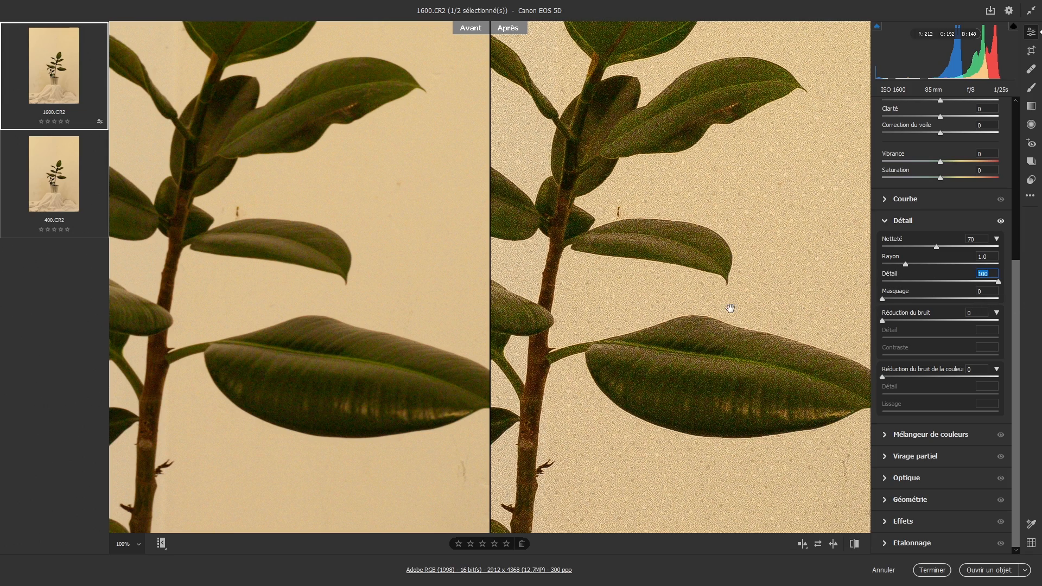
click(698, 312)
click(700, 299)
scroll(700, 299, up, 4)
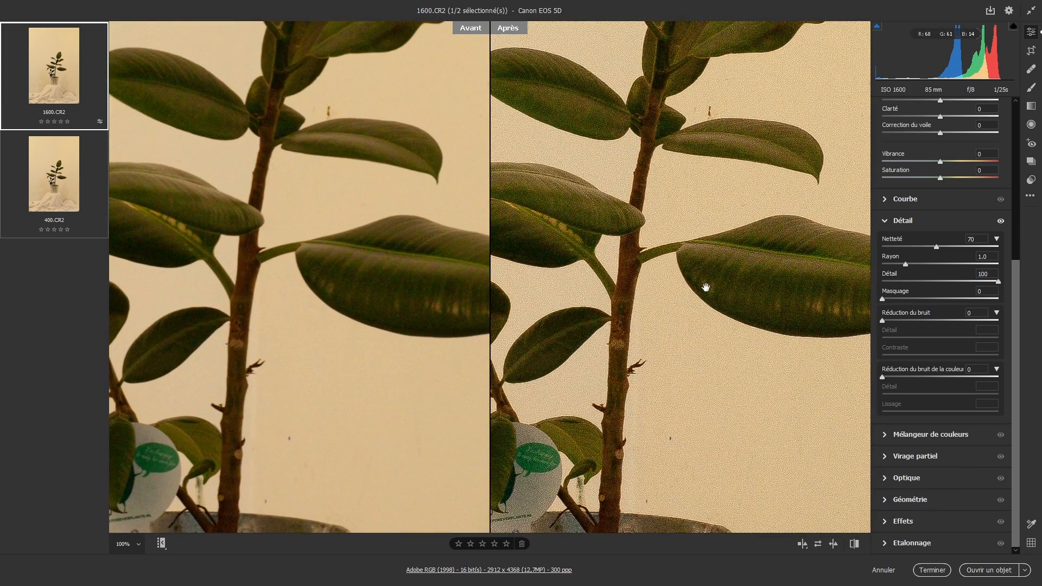
Set the sharpening Détail of 1600.CR2 to 5 and keep Masquage at 0
drag(942, 287, 889, 293)
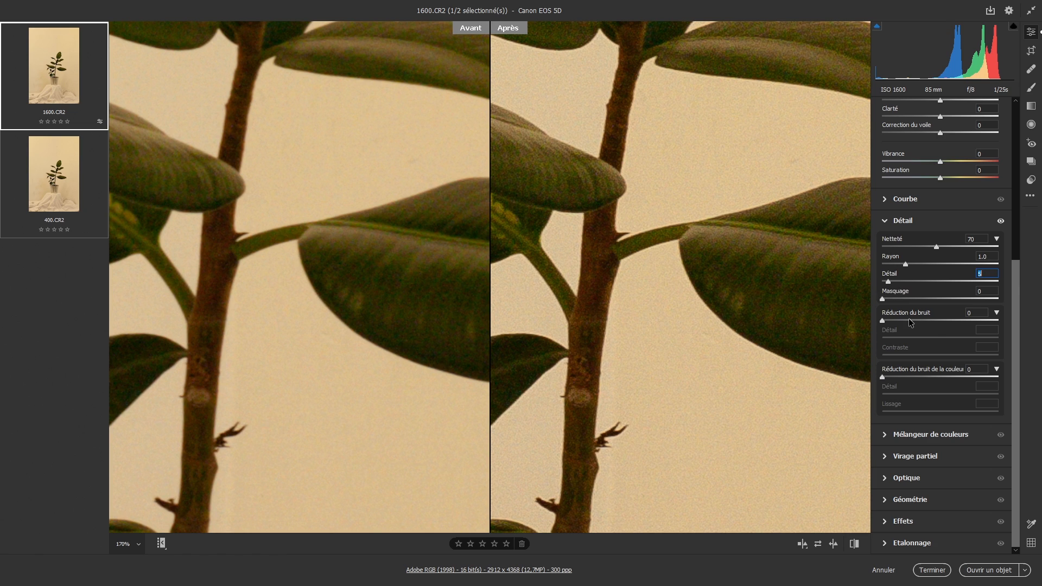
click(883, 300)
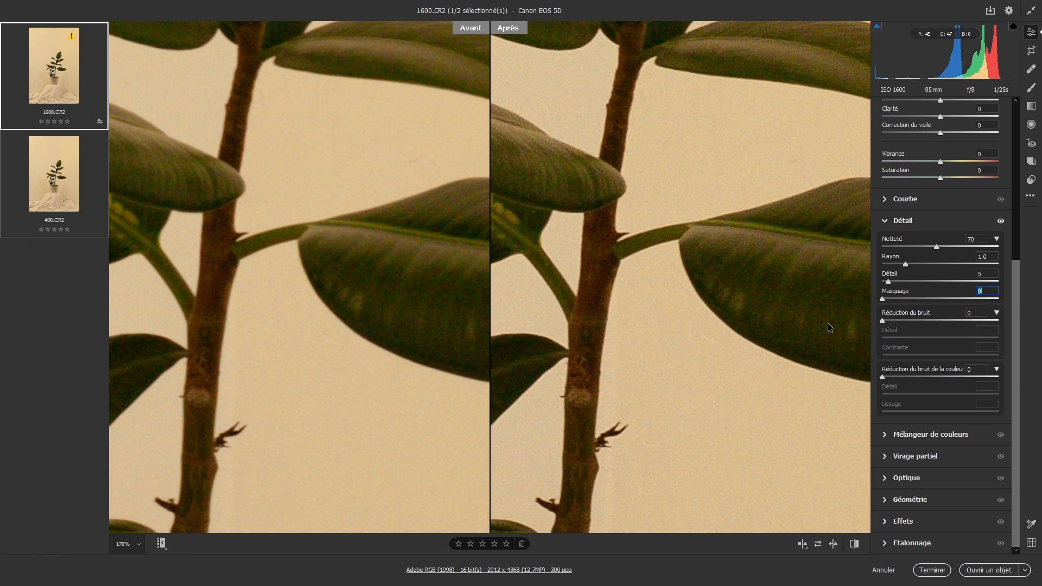
key(alt)
Examine the sharpening across the upper leaves and stem of 1600.CR2, ending on the large leaf at 200% magnification
scroll(728, 261, down, 2)
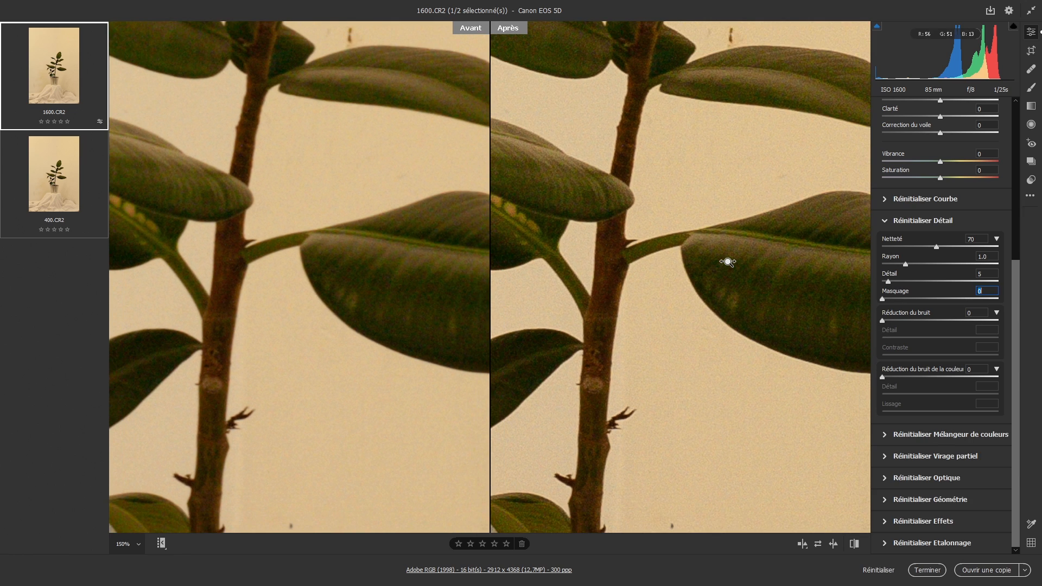
scroll(728, 261, down, 2)
drag(716, 256, 464, 511)
drag(634, 221, 786, 276)
drag(633, 376, 673, 280)
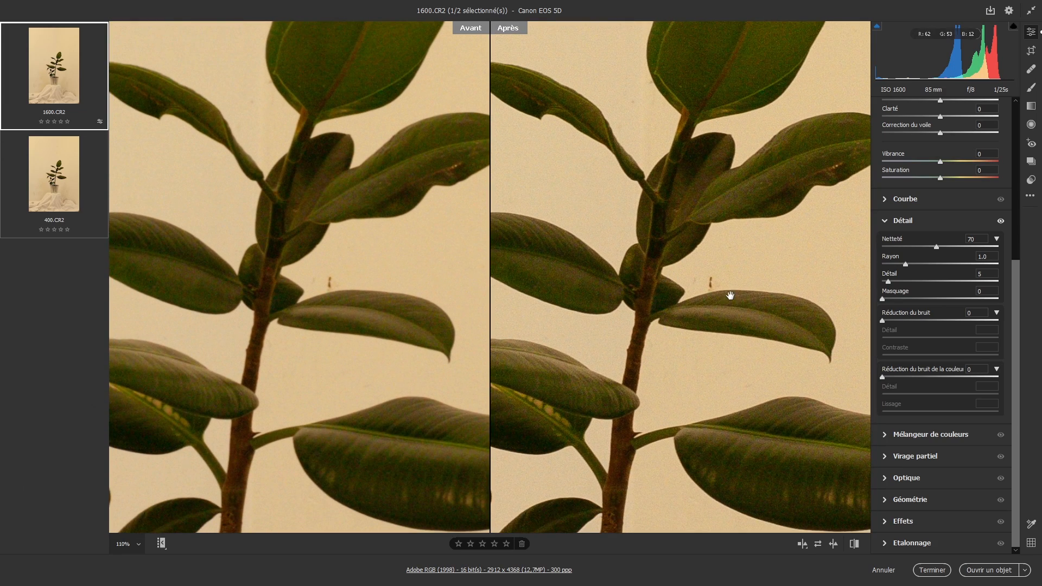
drag(730, 295, 660, 414)
drag(650, 471, 680, 190)
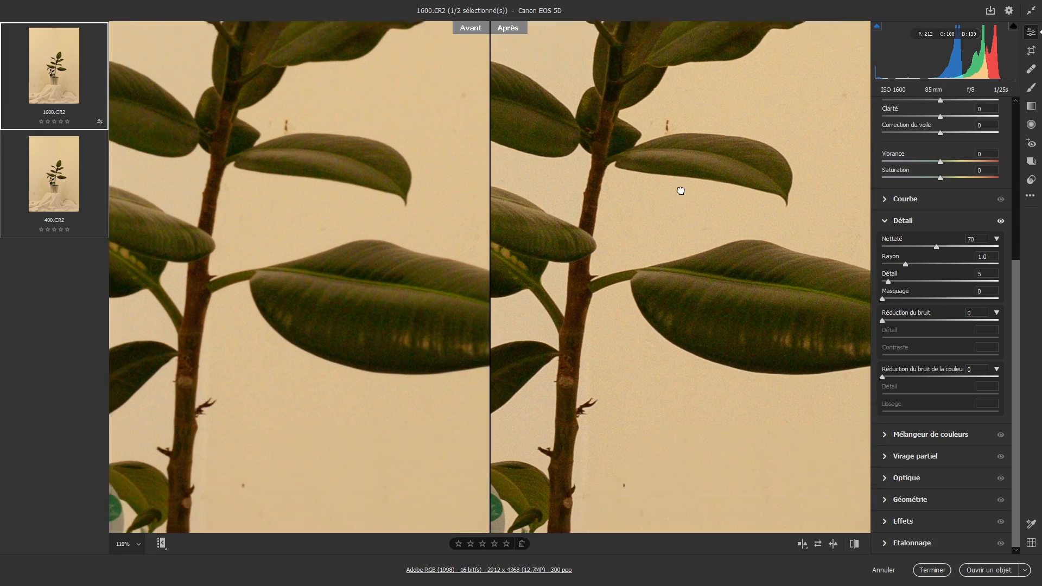
scroll(739, 295, up, 3)
scroll(568, 293, up, 2)
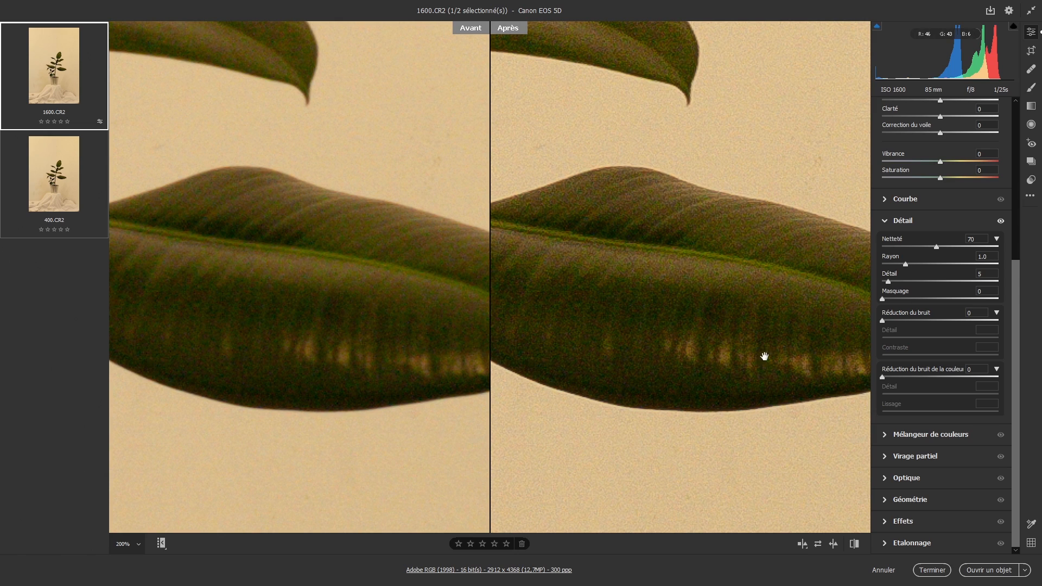
Set the colour noise reduction (Réduction du bruit de la couleur) of 1600.CR2 to 10 and check the large leaf
click(881, 378)
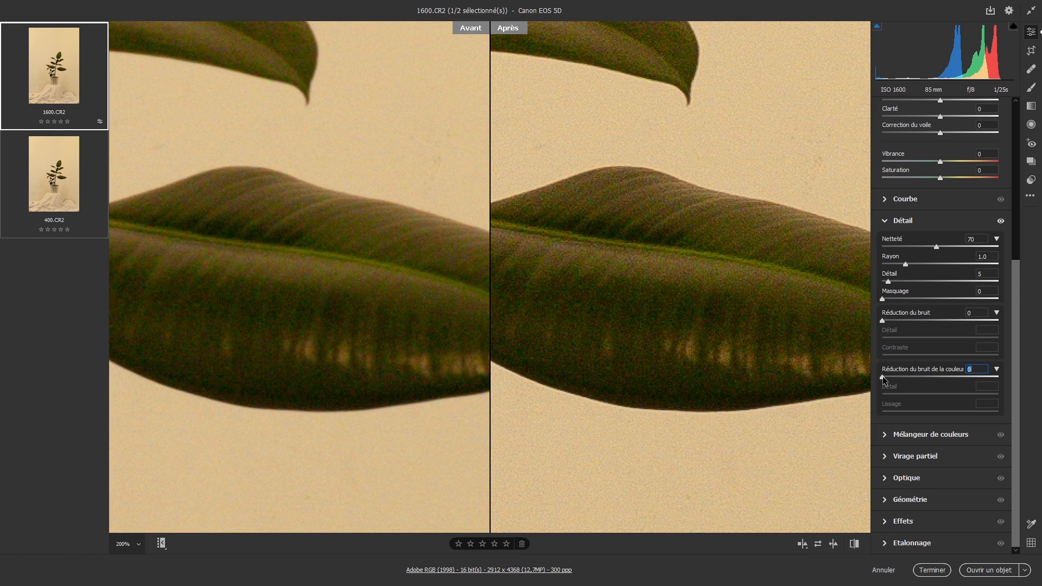
mouse_move(883, 380)
mouse_down()
mouse_move(908, 380)
mouse_move(896, 384)
mouse_up()
drag(737, 358, 703, 363)
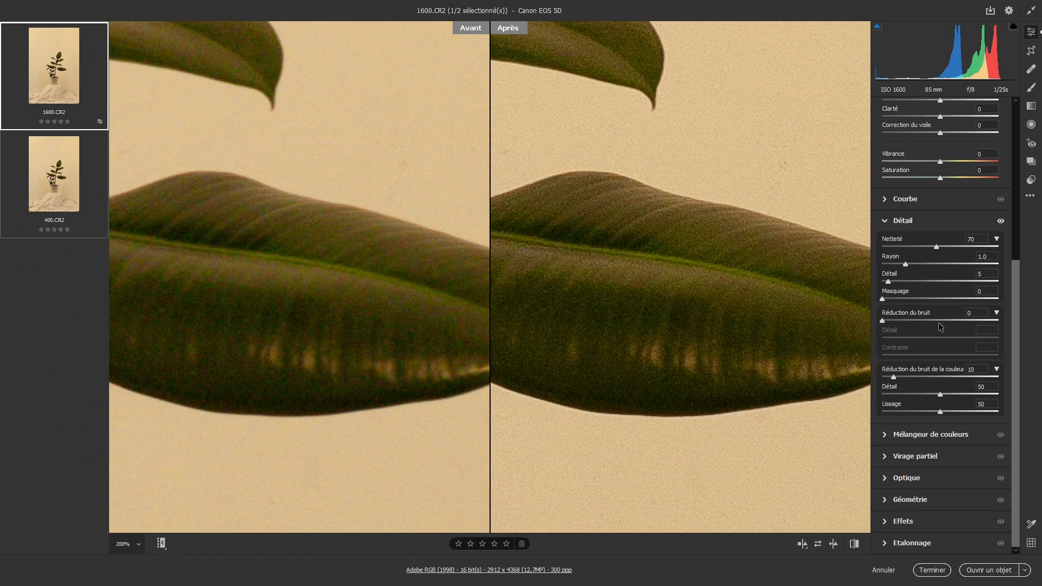
Set the luminance noise reduction (Réduction du bruit) of 1600.CR2 to 20 and check the large leaf
drag(881, 322, 886, 323)
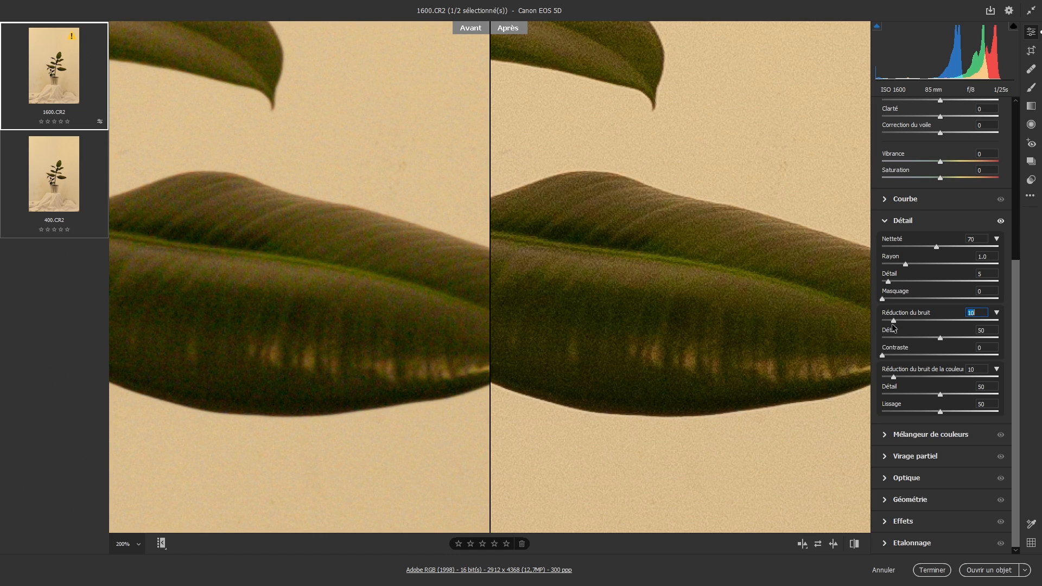
drag(894, 326, 915, 323)
mouse_move(916, 324)
mouse_down()
mouse_move(924, 330)
mouse_move(908, 332)
mouse_up()
drag(648, 367, 596, 375)
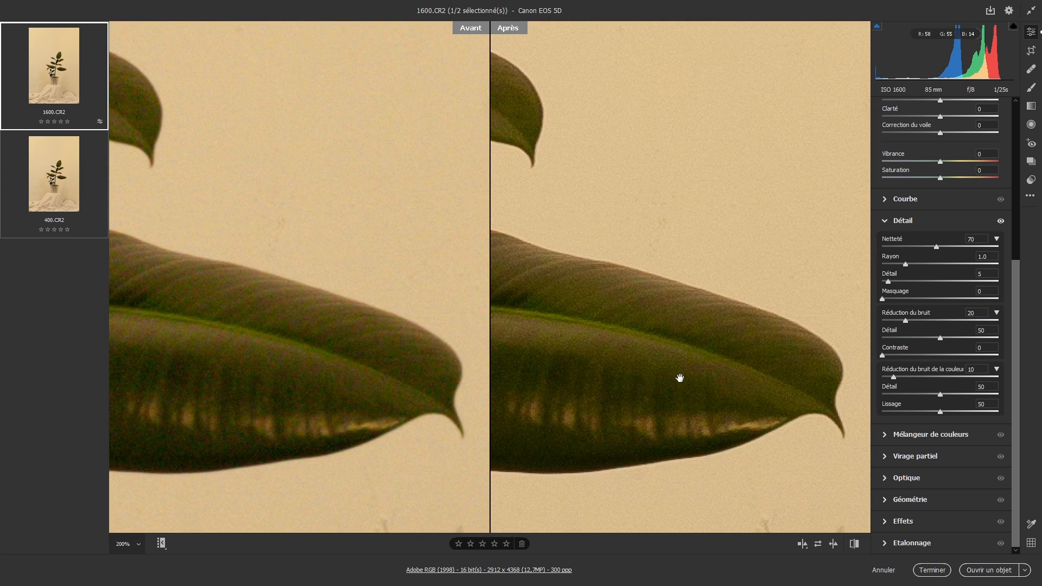
Compare the before and after noise across the leaves, stem and pot label of 1600.CR2
drag(679, 376, 639, 340)
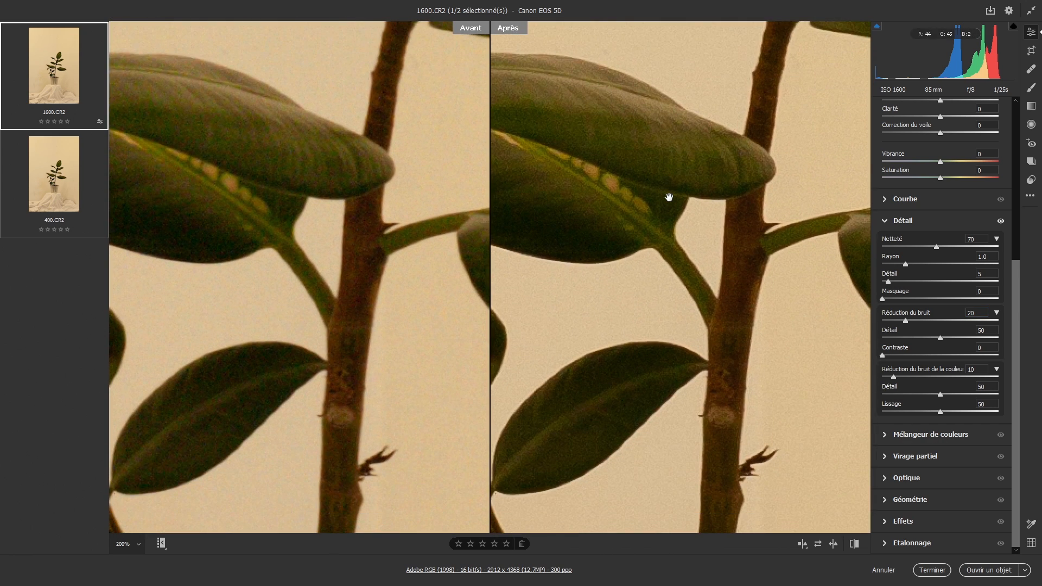
drag(666, 305, 663, 153)
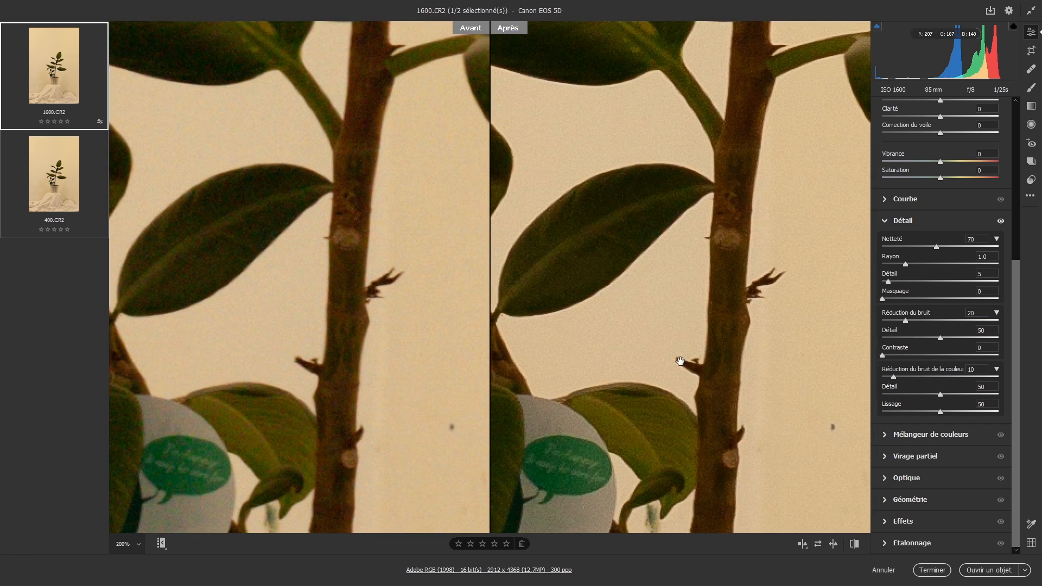
drag(681, 361, 668, 205)
drag(640, 328, 588, 577)
mouse_move(678, 244)
mouse_down()
mouse_move(640, 567)
mouse_move(571, 470)
mouse_up()
drag(676, 284, 619, 485)
drag(659, 364, 660, 438)
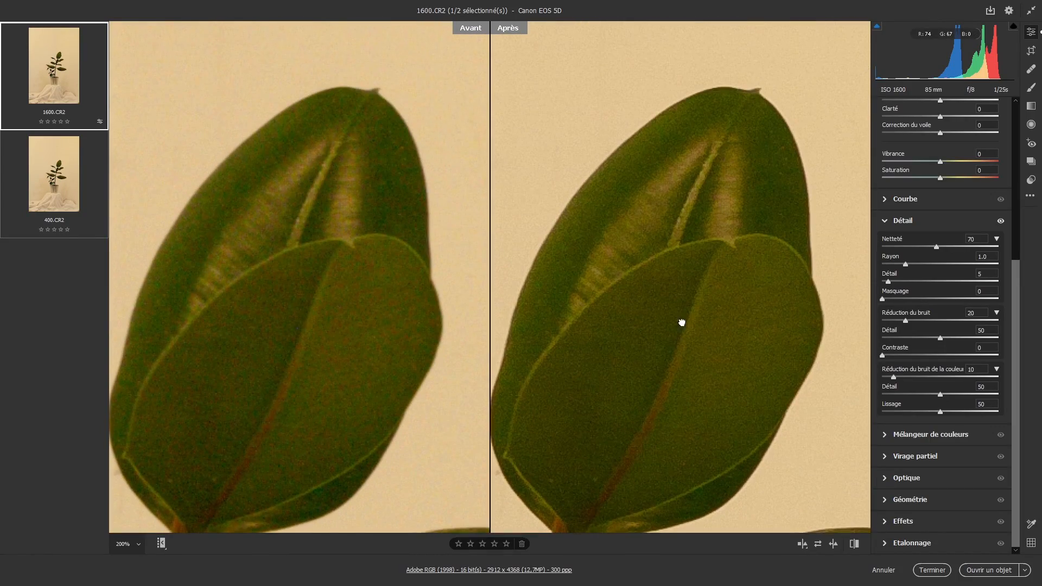
drag(682, 321, 679, 239)
drag(653, 319, 660, 172)
mouse_move(621, 380)
mouse_down()
mouse_move(642, 244)
mouse_move(735, 211)
mouse_up()
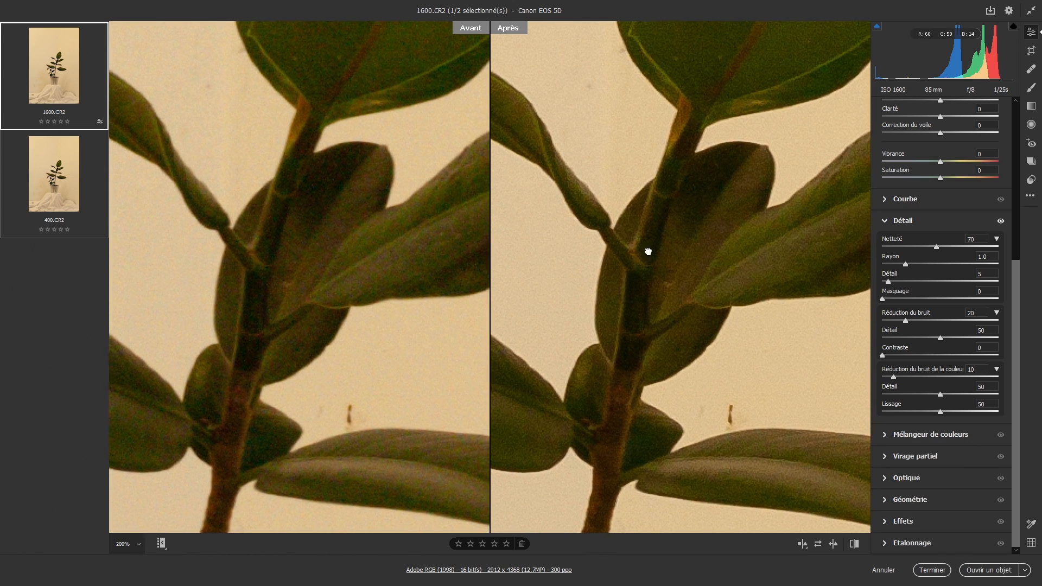
mouse_move(647, 249)
mouse_down()
mouse_move(565, 242)
mouse_move(633, 209)
mouse_move(637, 233)
mouse_up()
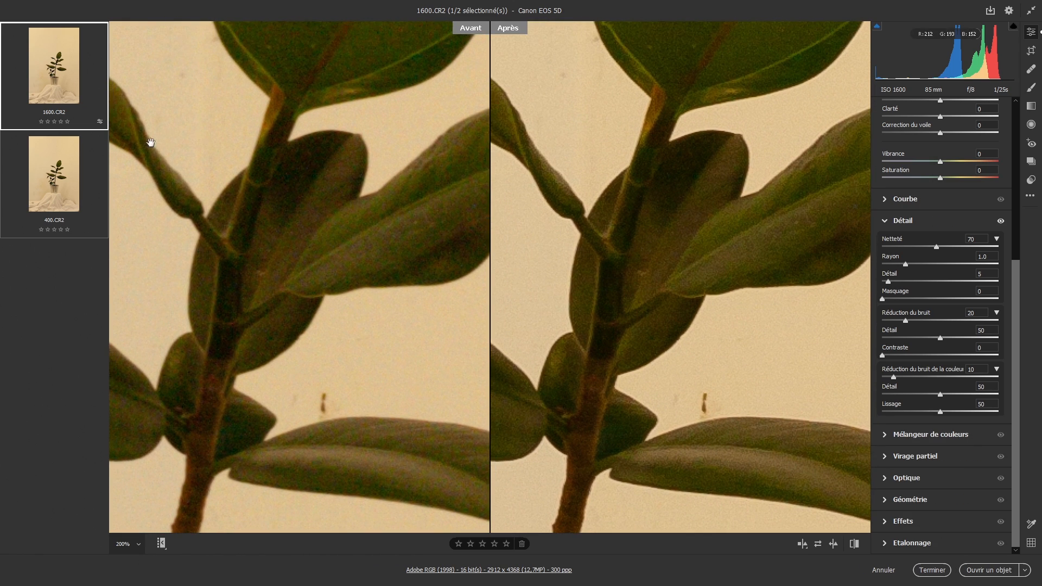
Switch to 400.CR2 and inspect the noise on its leaves at several magnifications, ending close on the top leaves
click(63, 200)
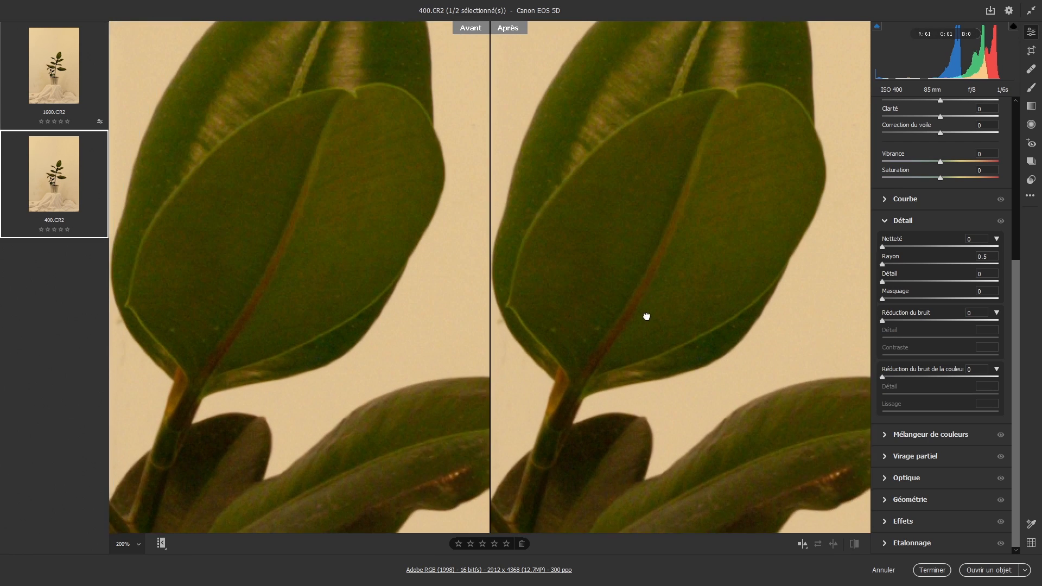
drag(647, 317, 644, 442)
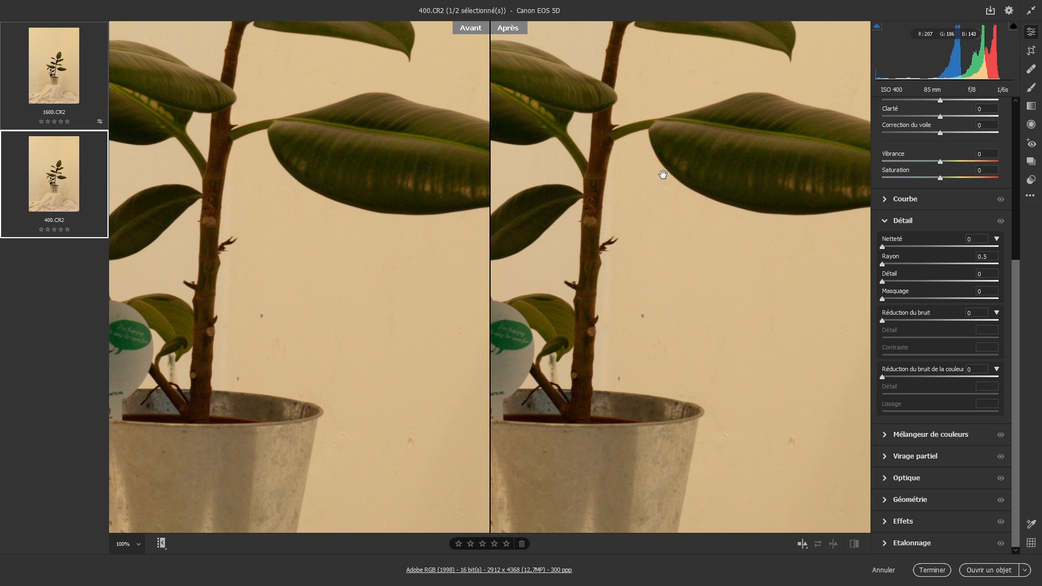
drag(663, 174, 647, 418)
drag(676, 192, 663, 372)
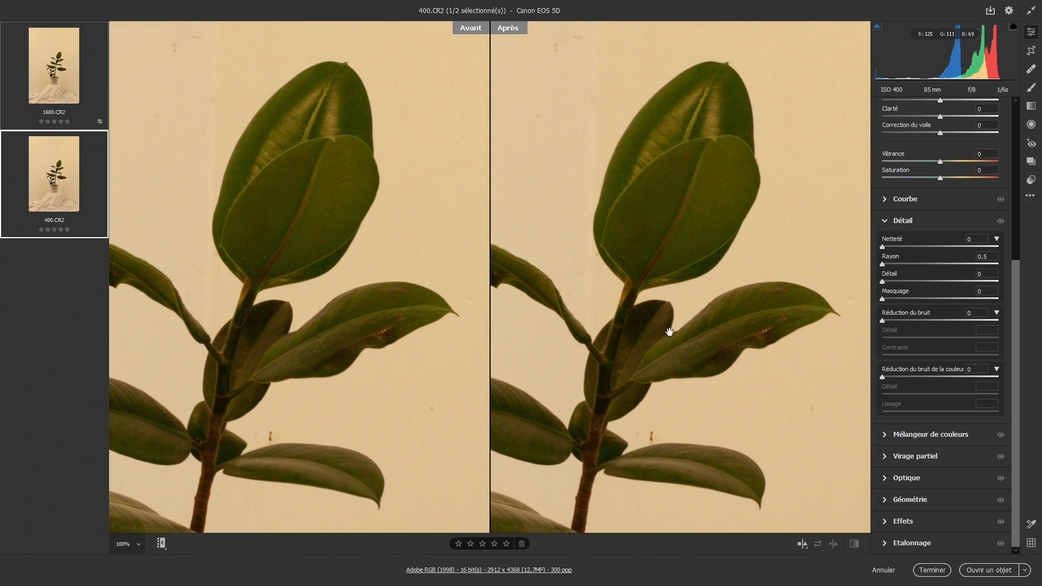
click(594, 329)
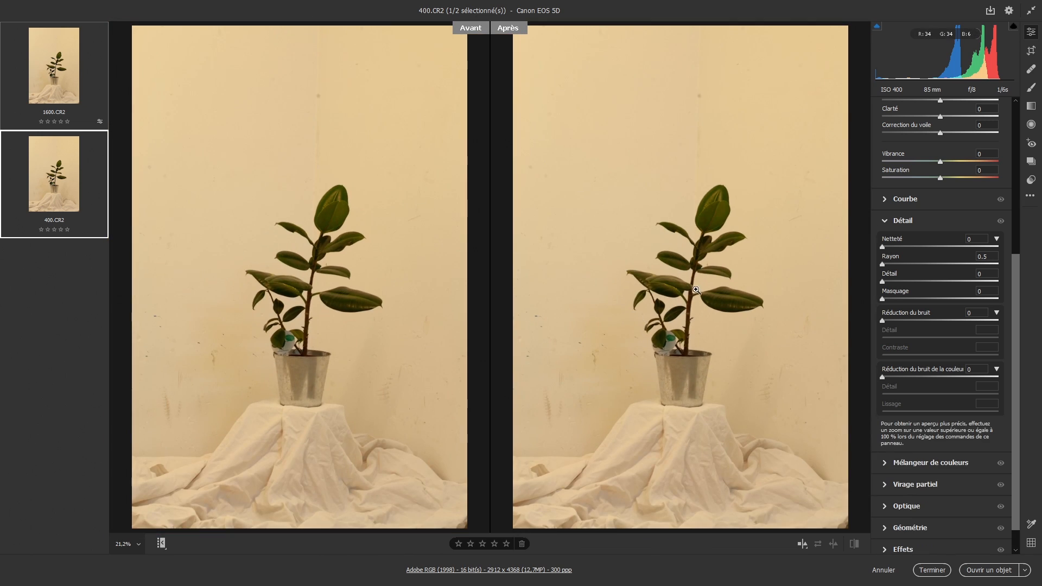
drag(696, 290, 675, 350)
drag(704, 310, 698, 379)
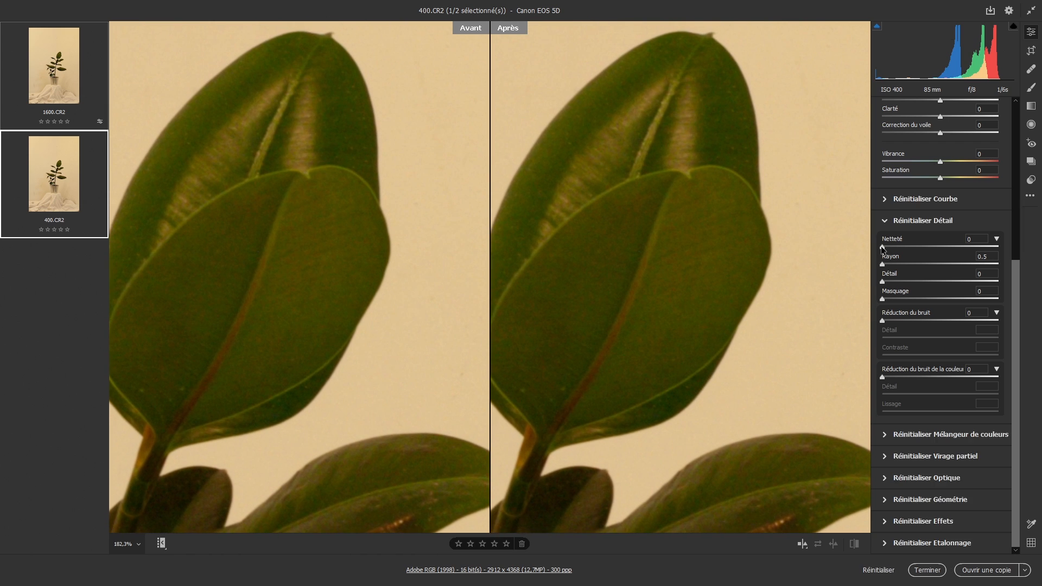
Set the sharpening amount (Netteté) of 400.CR2 to 100 and check the upper leaves
drag(883, 247, 959, 246)
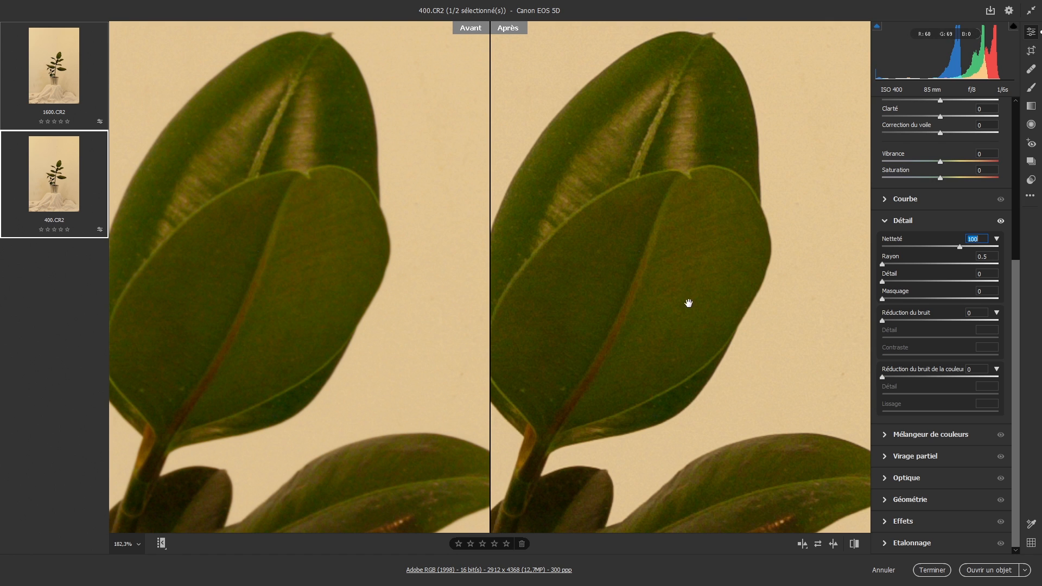
drag(682, 346, 685, 213)
drag(691, 337, 647, 380)
drag(677, 247, 709, 196)
drag(691, 358, 718, 294)
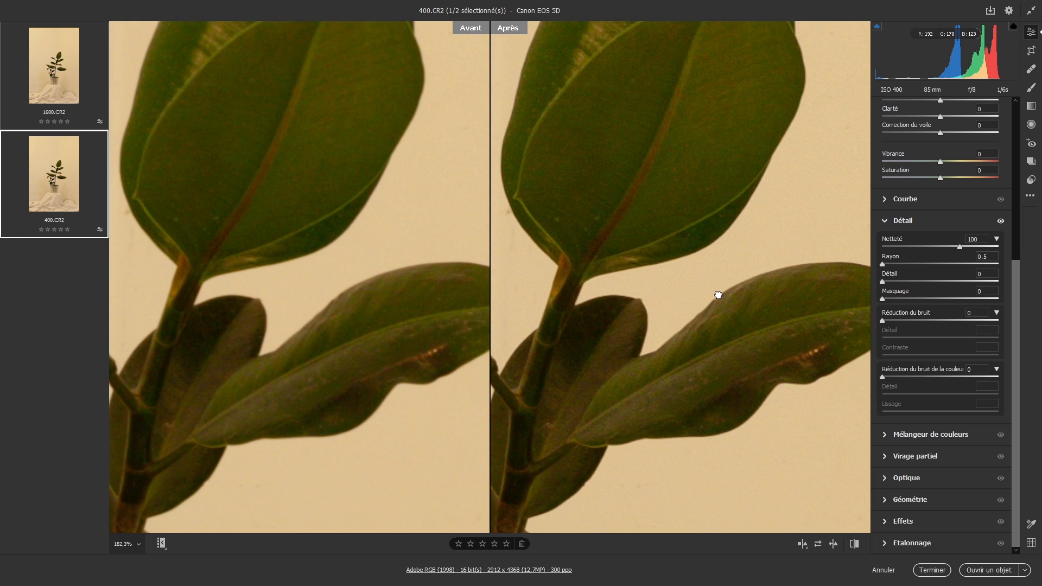
Set the sharpening Rayon of 400.CR2 to 1.0 and check the leaves around the stem
click(883, 264)
drag(883, 266, 902, 264)
drag(711, 363, 740, 314)
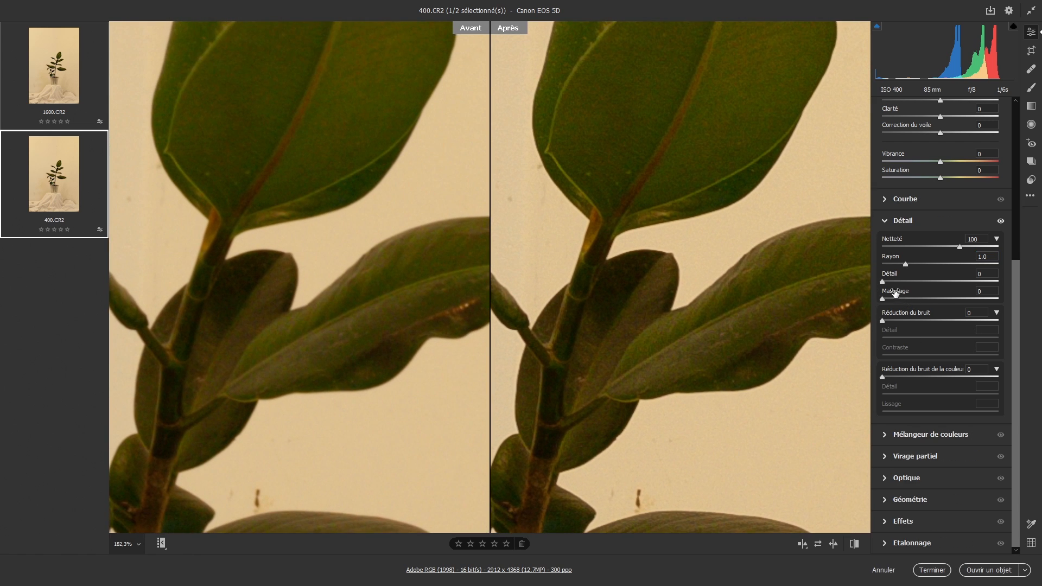
Set the sharpening Détail of 400.CR2 to 2 and compare the large leaf before and after
drag(882, 282, 885, 288)
drag(775, 235, 775, 346)
drag(722, 382, 744, 252)
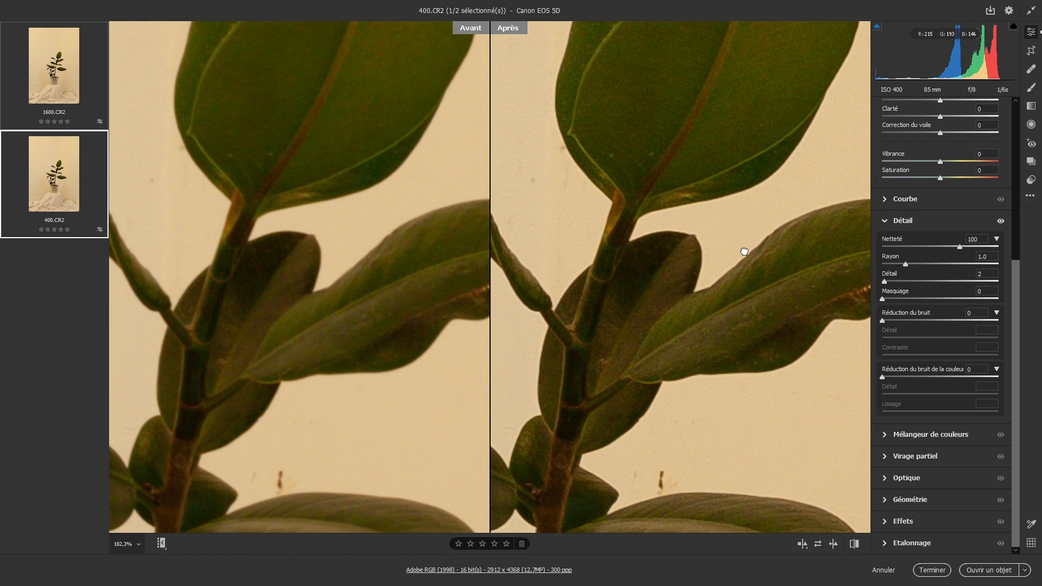
scroll(758, 398, down, 8)
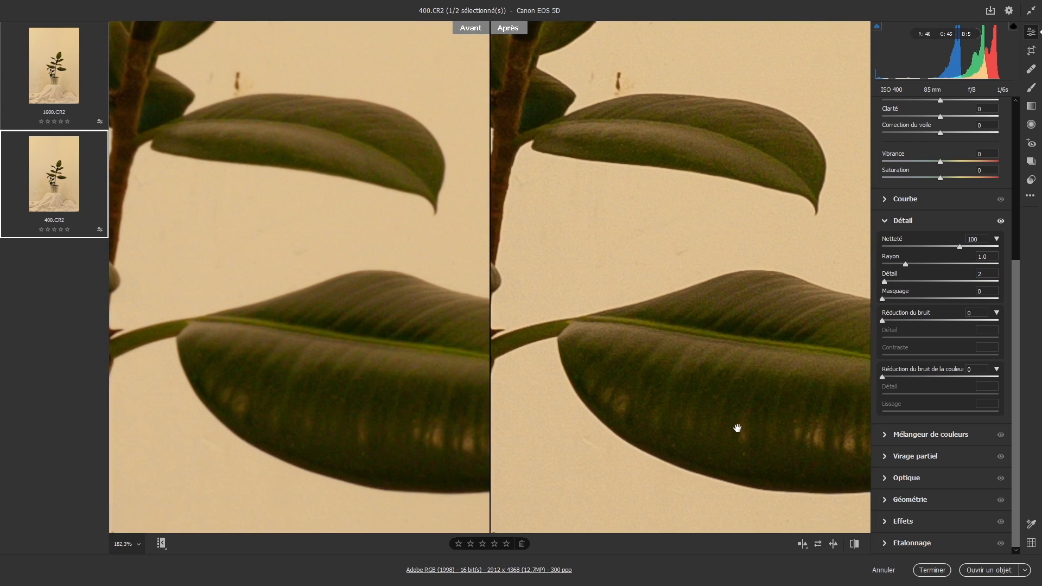
drag(737, 428, 633, 337)
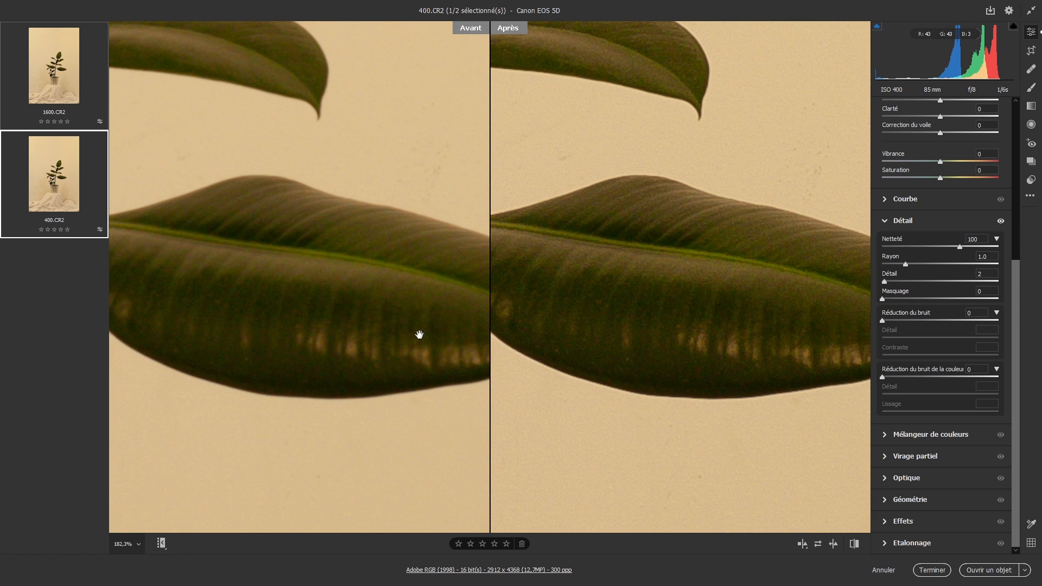
drag(394, 330, 328, 342)
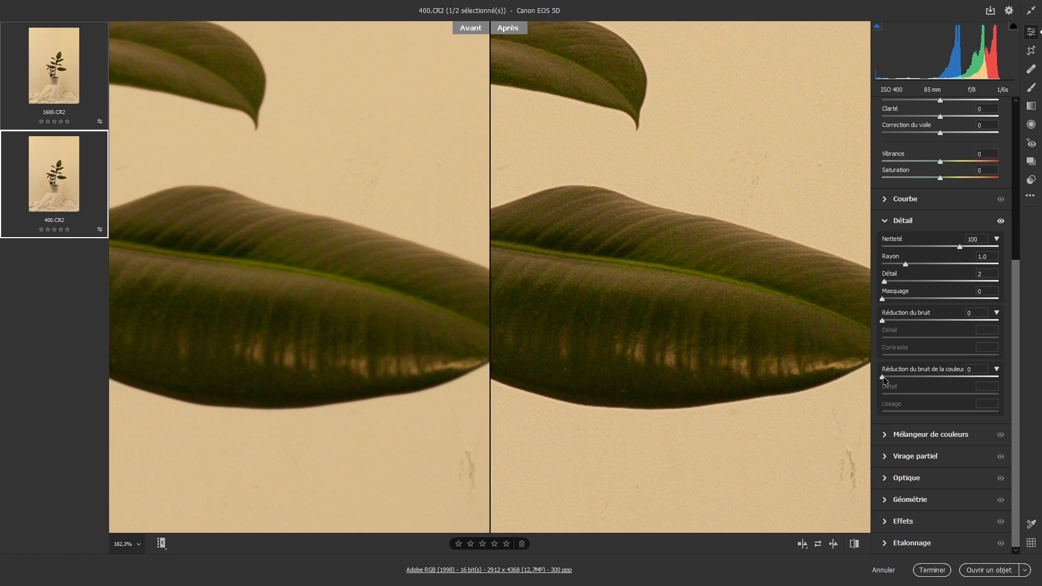
Set the colour noise reduction of 400.CR2 to 5 and its luminance noise reduction to 10, checking the leaves
drag(882, 377, 889, 380)
scroll(721, 366, up, 1)
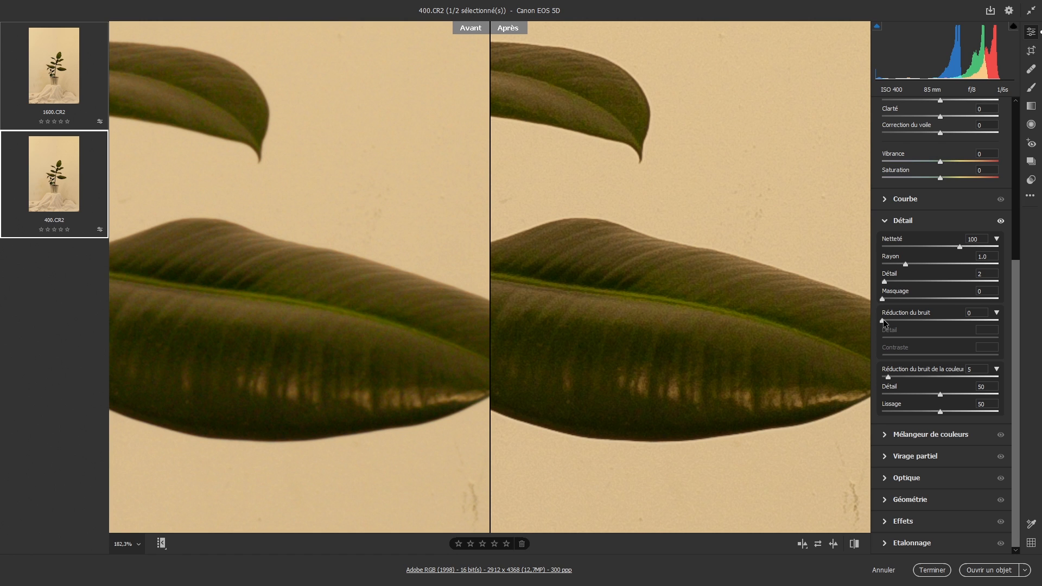
drag(883, 323, 896, 324)
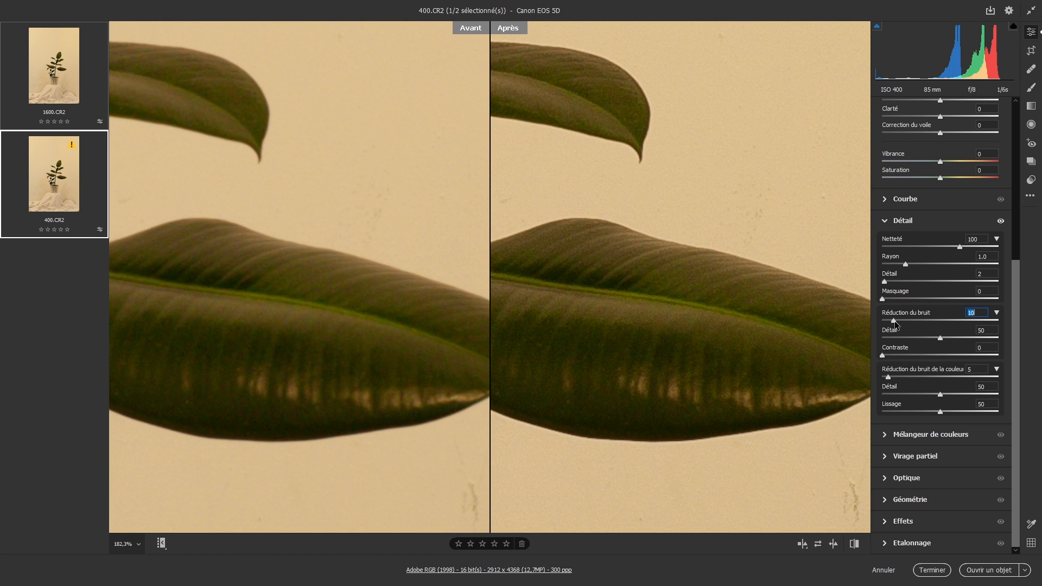
drag(730, 314, 867, 480)
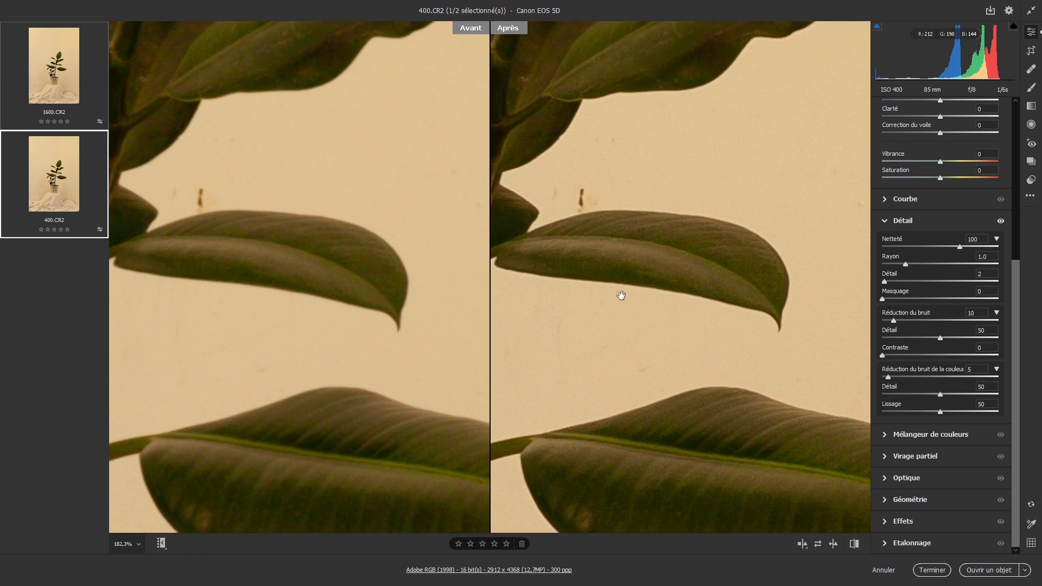
drag(621, 294, 676, 436)
drag(673, 299, 677, 391)
drag(678, 261, 641, 506)
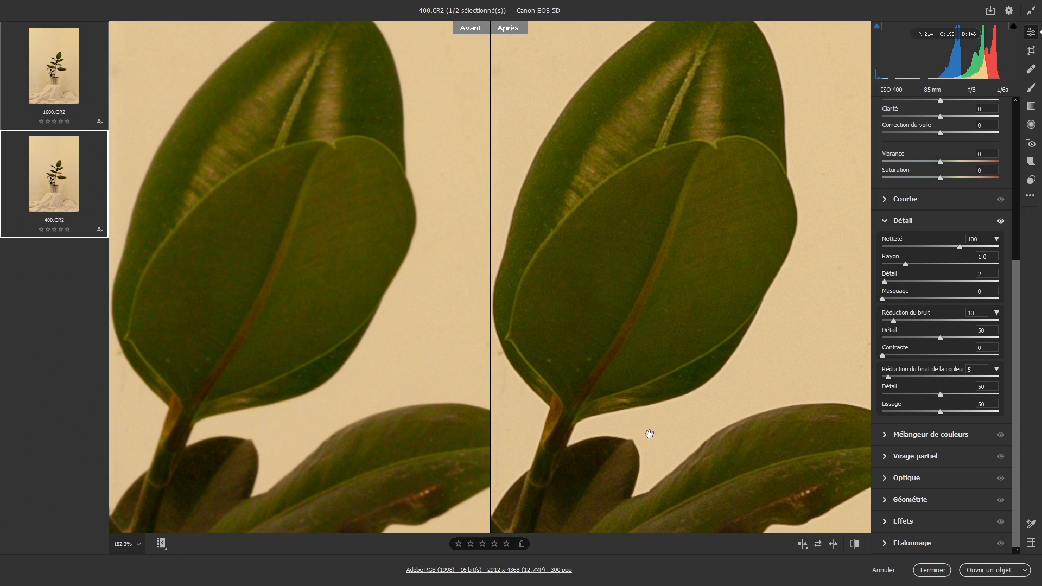
drag(650, 435, 734, 276)
drag(625, 320, 686, 326)
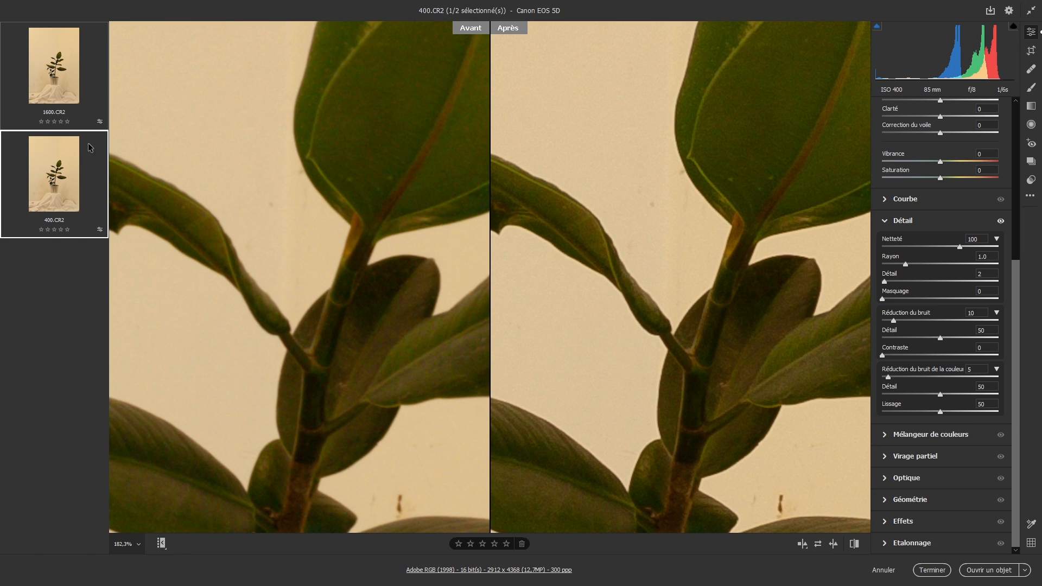
Add 1600.CR2 to the selection so that both photos are selected
shift+click(79, 96)
key(shift)
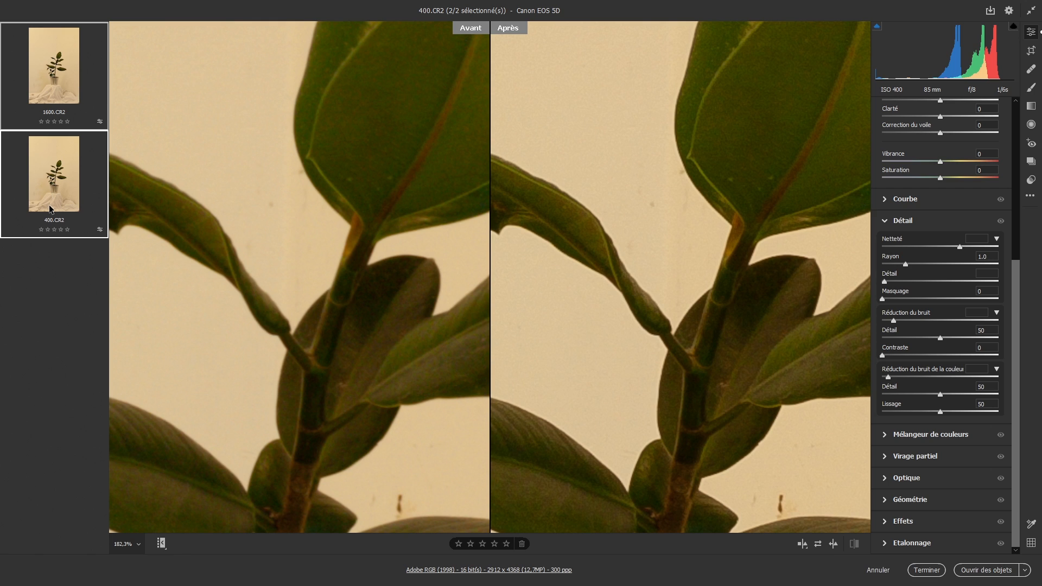
Save the settings of both selected photos as an ISO-adaptive user preset named ISO Variable
key(shift)
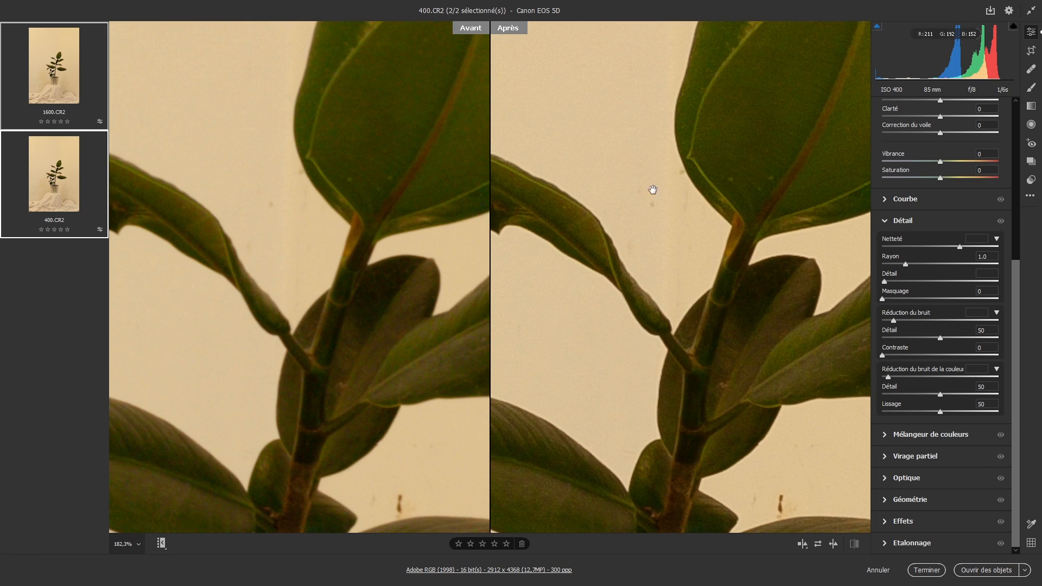
click(1033, 185)
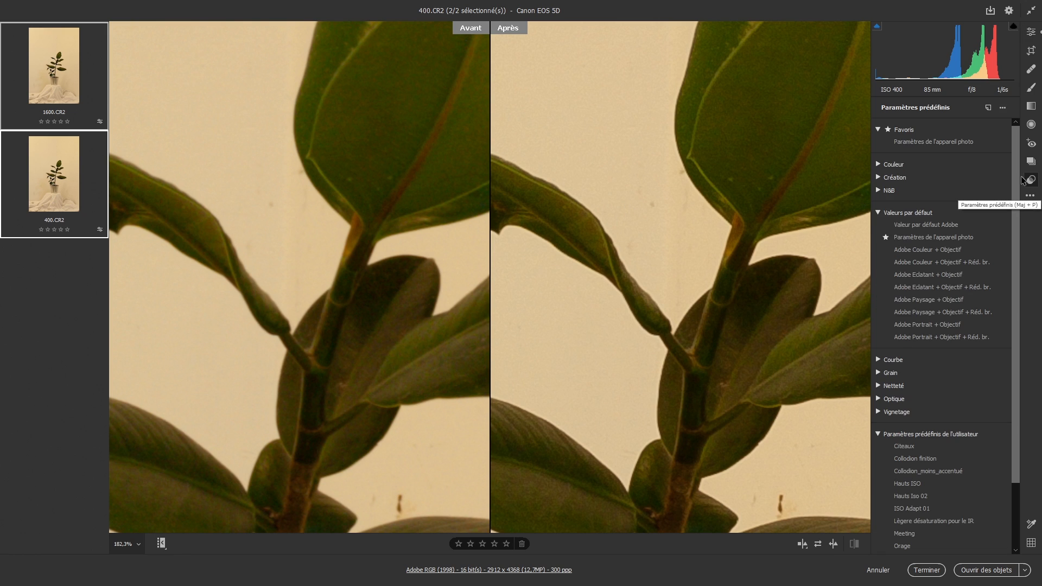
click(988, 108)
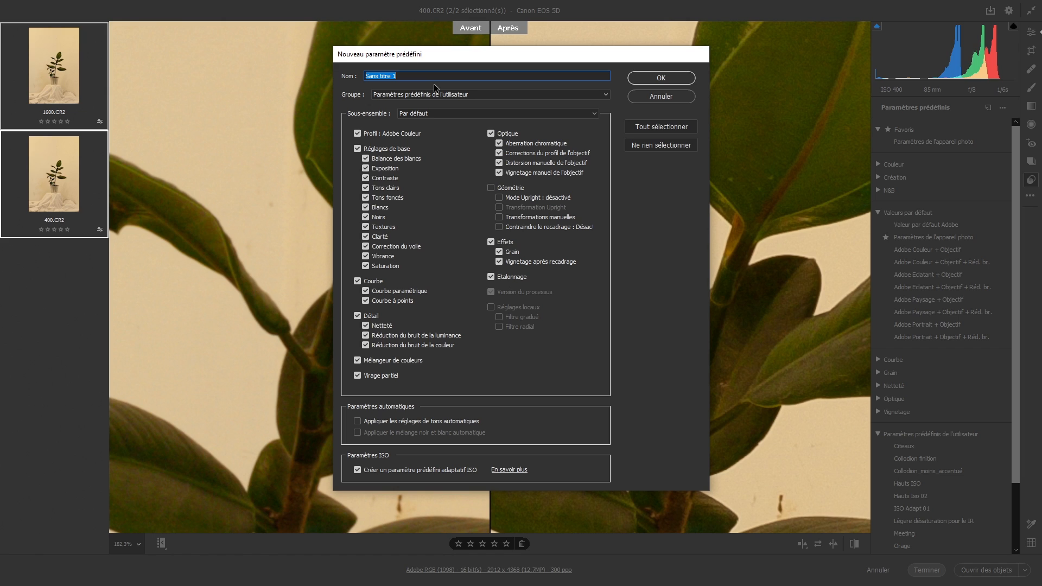
text(ISO Variable)
click(658, 79)
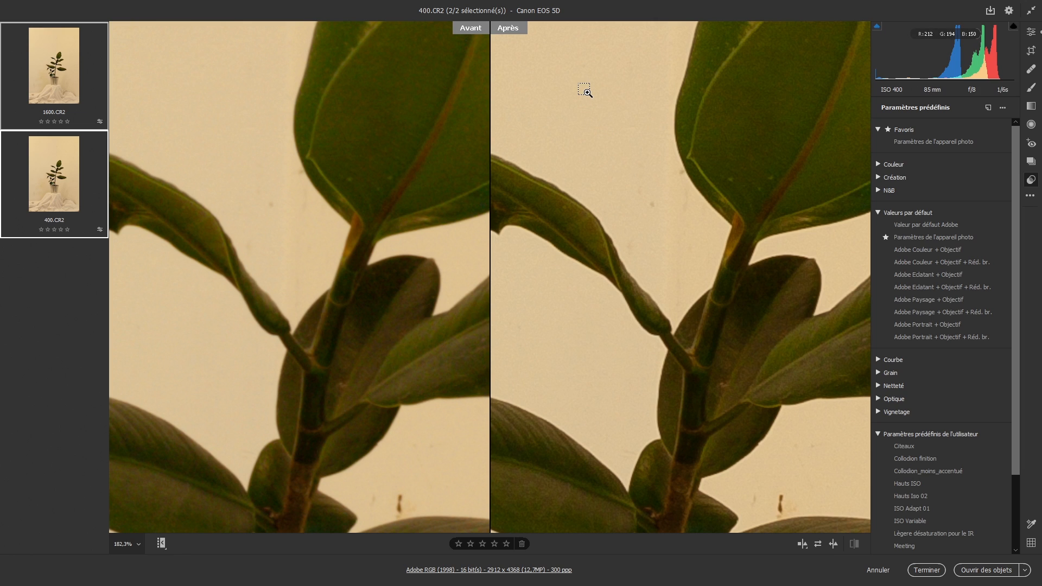
Set the principal raw default in the Camera Raw preferences to the user preset ISO Variable
key(ctrl+k)
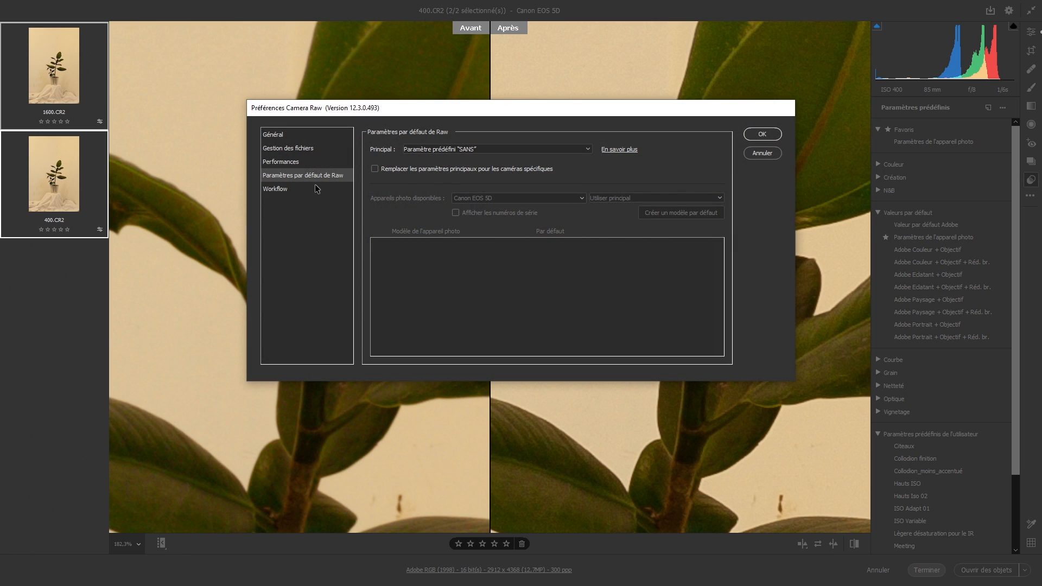
click(588, 156)
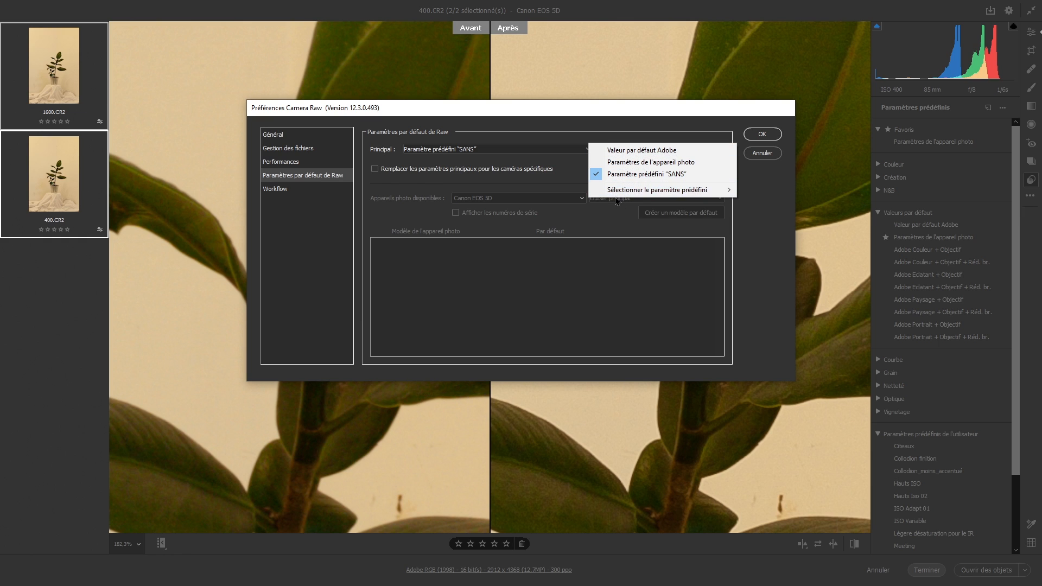
mouse_move(610, 196)
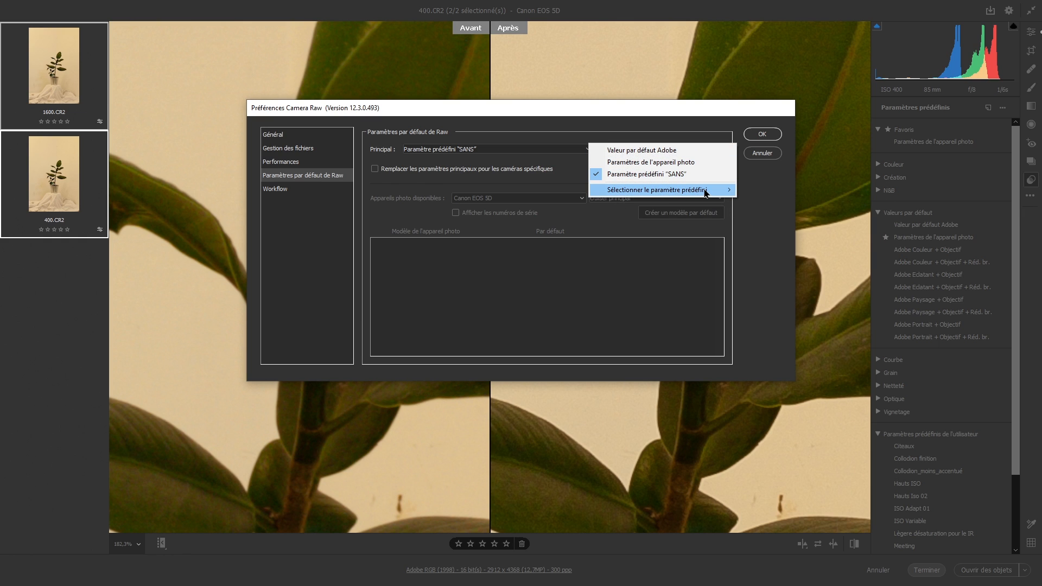
mouse_move(794, 329)
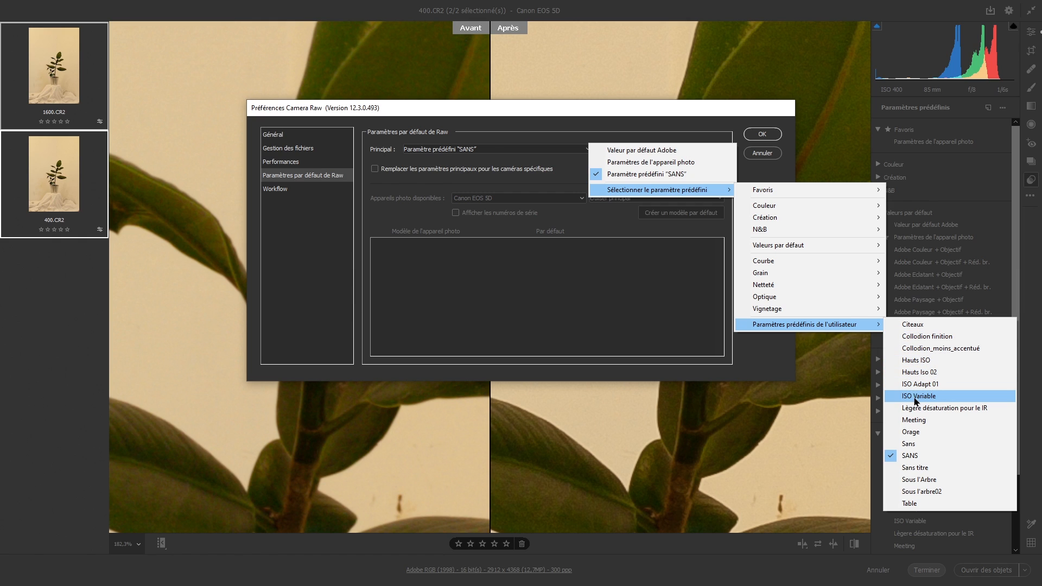
click(917, 396)
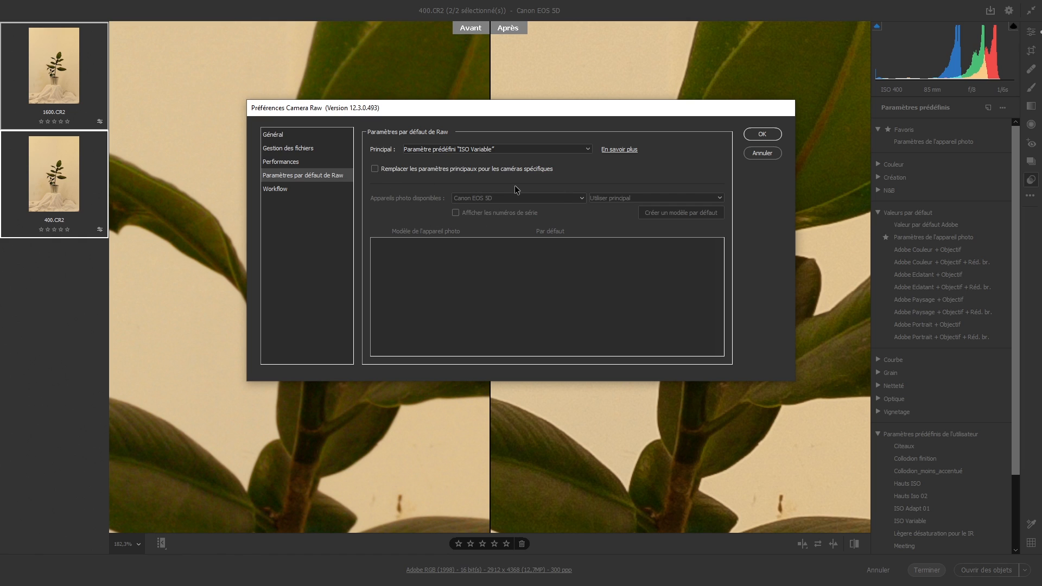
click(453, 172)
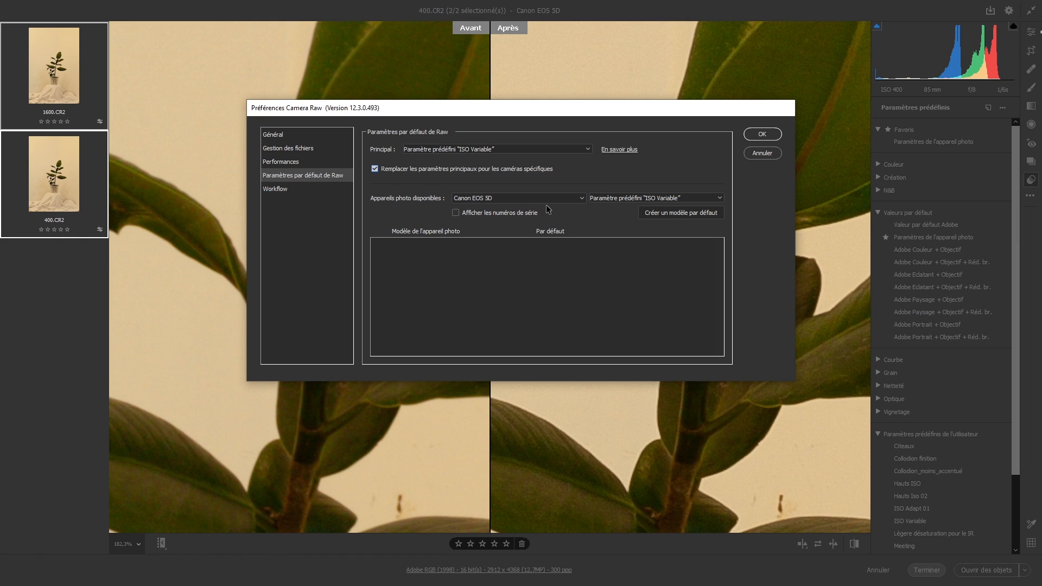
click(581, 200)
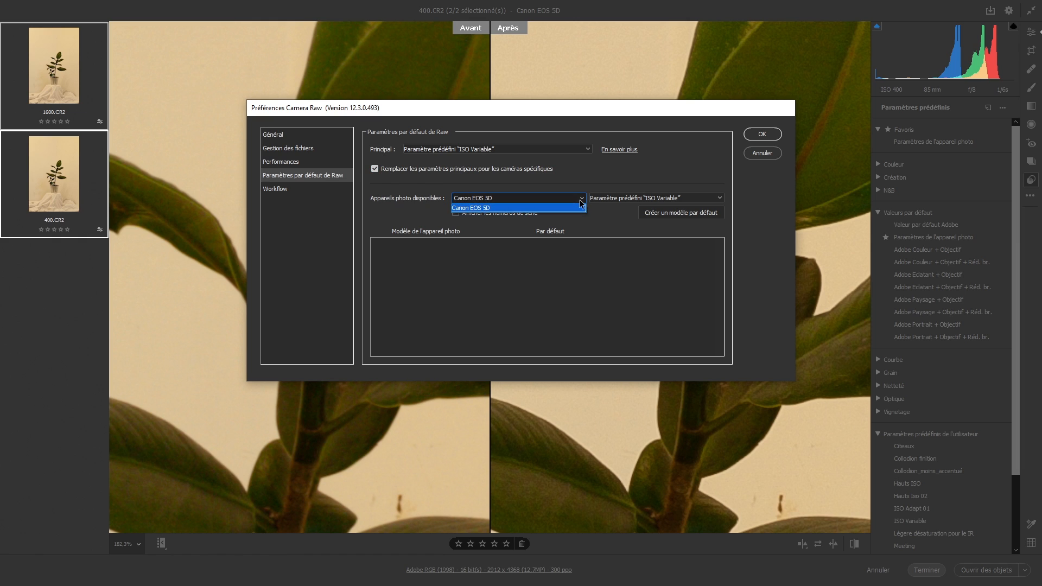
click(580, 201)
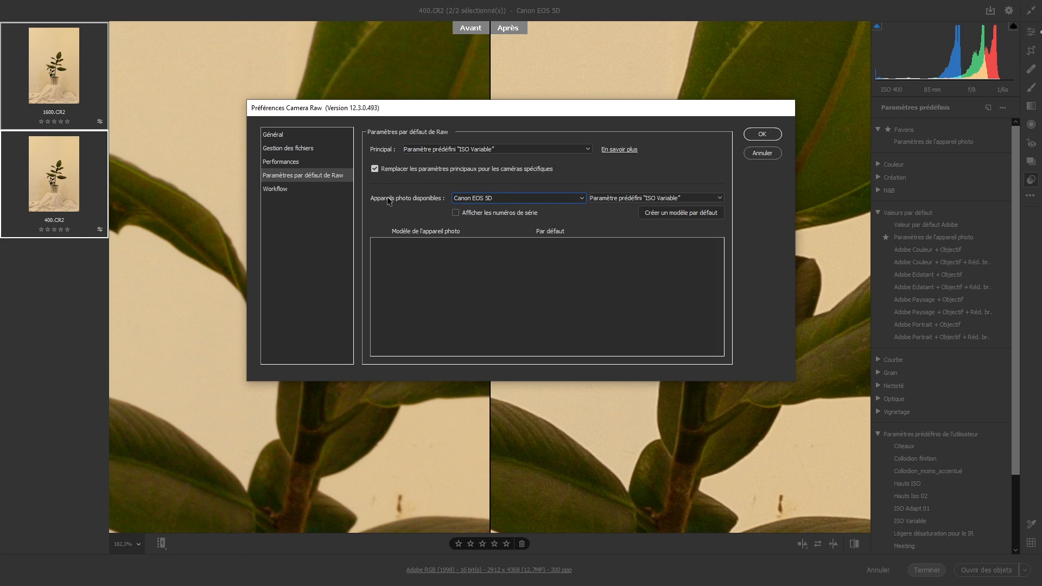
click(383, 171)
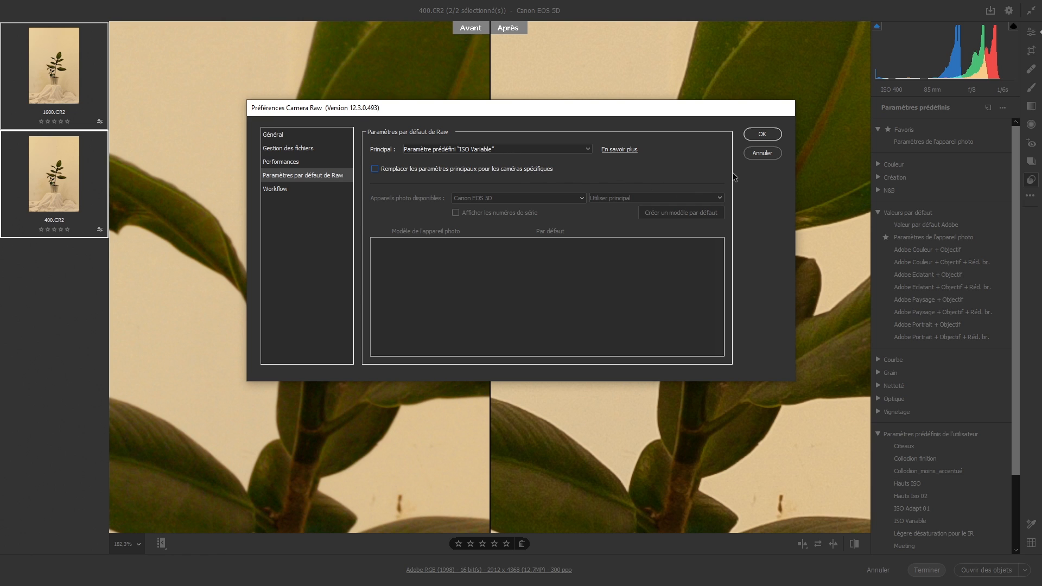
Confirm the raw default preferences and close Camera Raw without applying the edits to the two photos
click(763, 136)
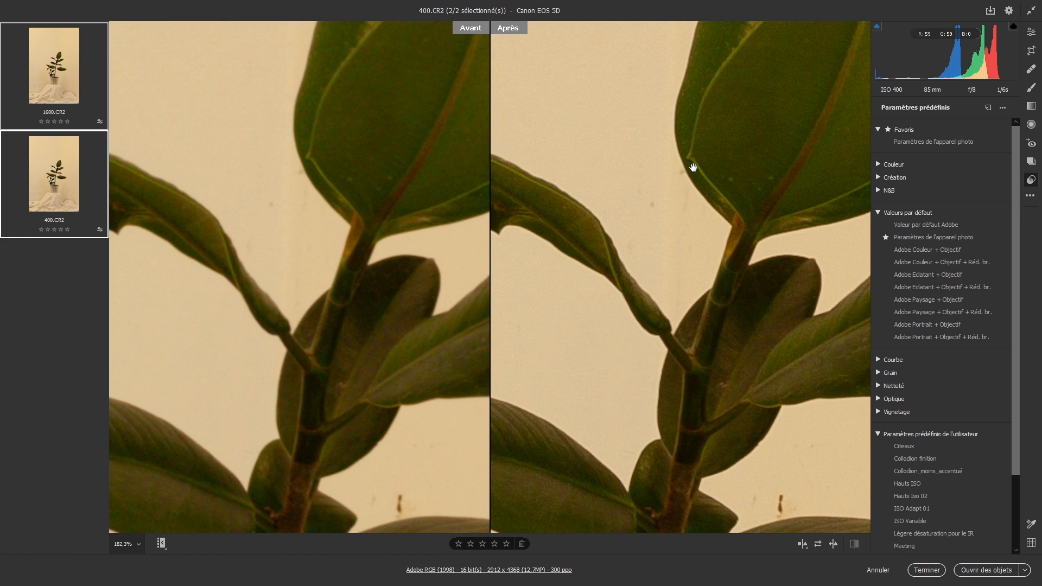
drag(698, 223, 597, 295)
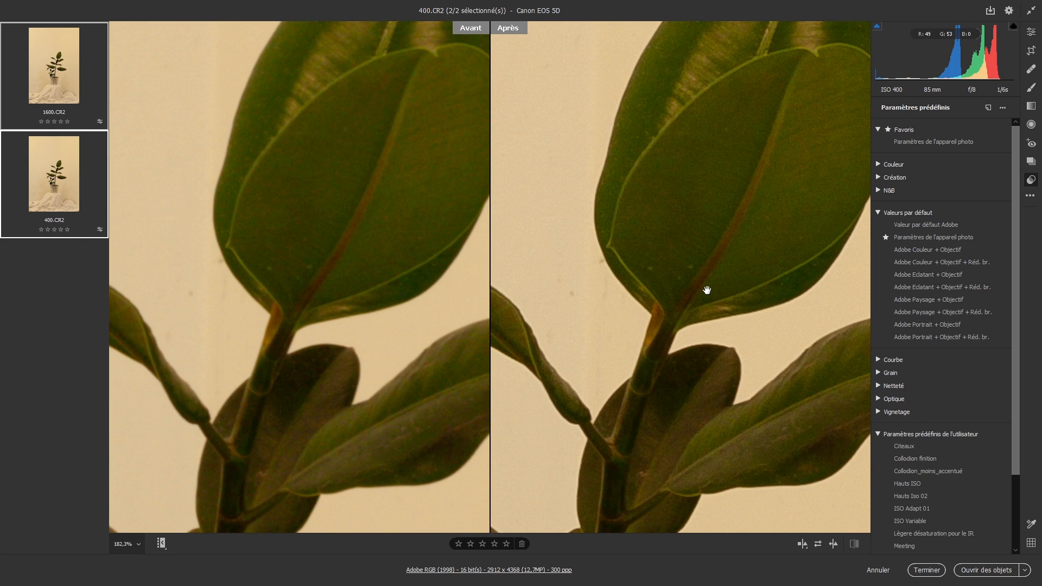
drag(696, 286, 632, 287)
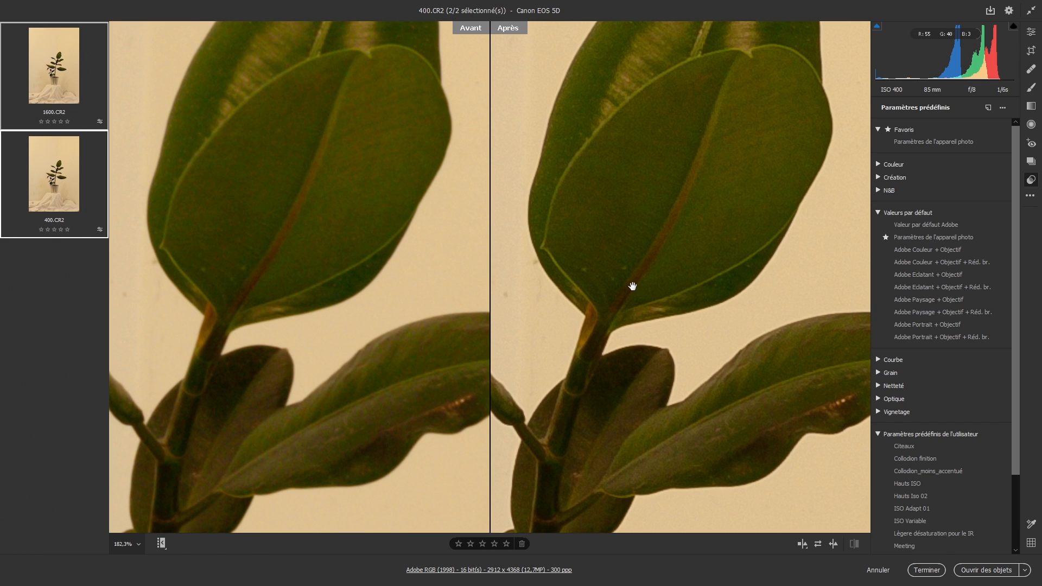
click(879, 571)
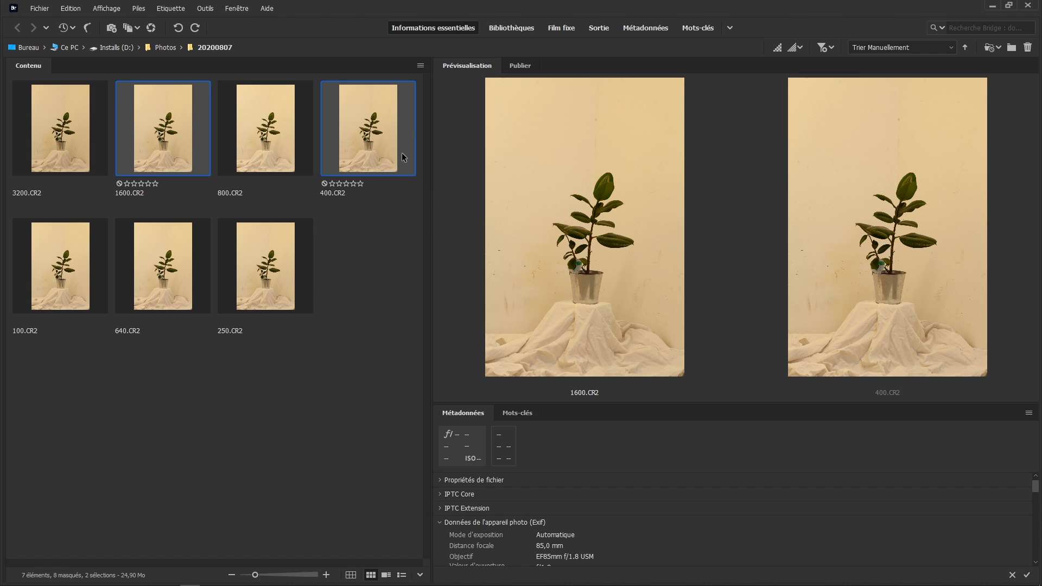
Reopen 1600.CR2 and 400.CR2 together in Camera Raw, check the default Détail settings of each, and cancel
ctrl+click(383, 134)
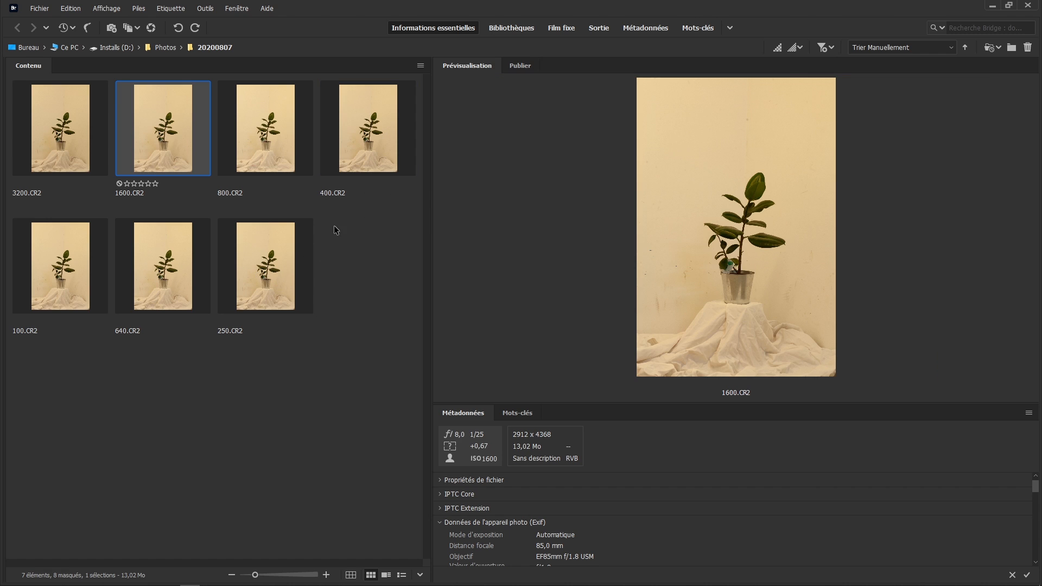
click(369, 255)
click(161, 142)
ctrl+click(395, 156)
key(ctrl+r)
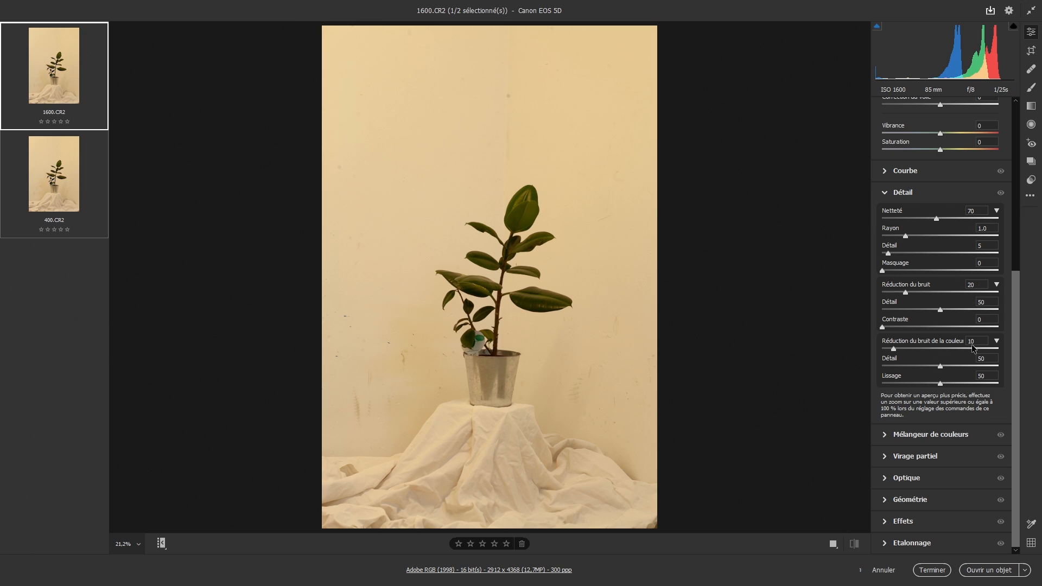
click(70, 184)
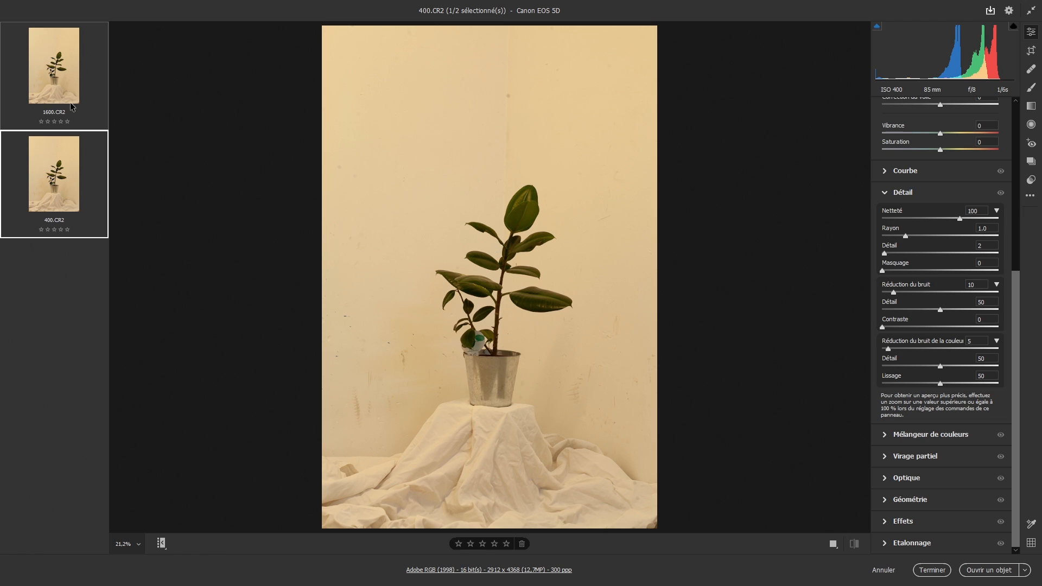
click(880, 571)
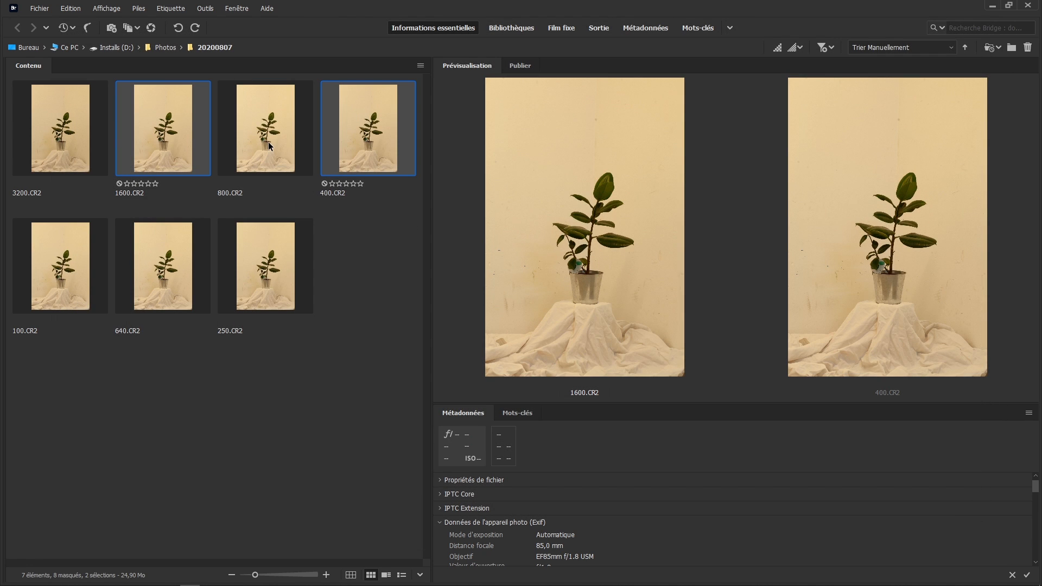
Open 800.CR2 in Camera Raw, check its default Détail settings and leaves up close, and return to Bridge
click(268, 141)
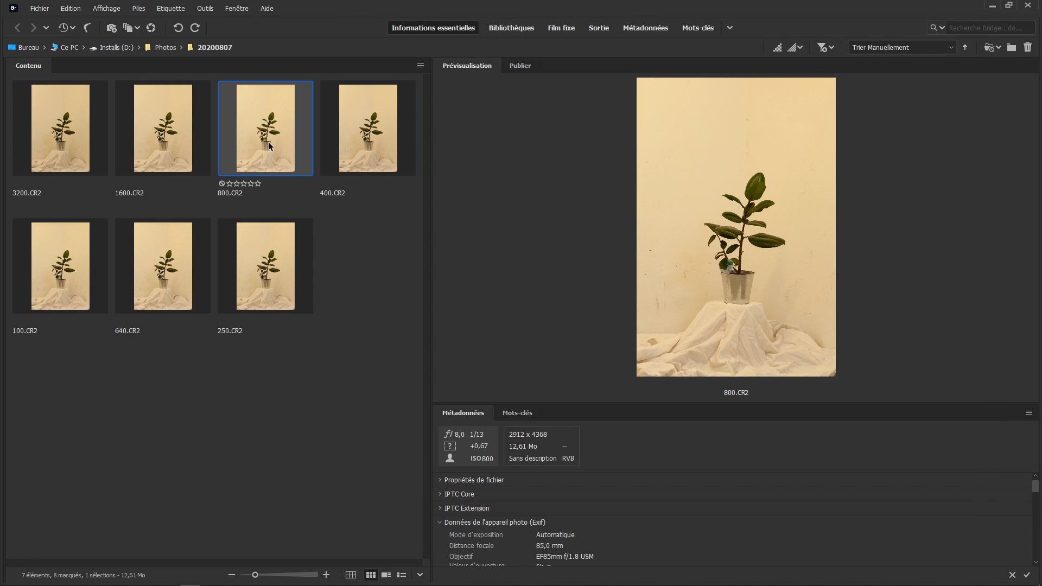
double_click(247, 125)
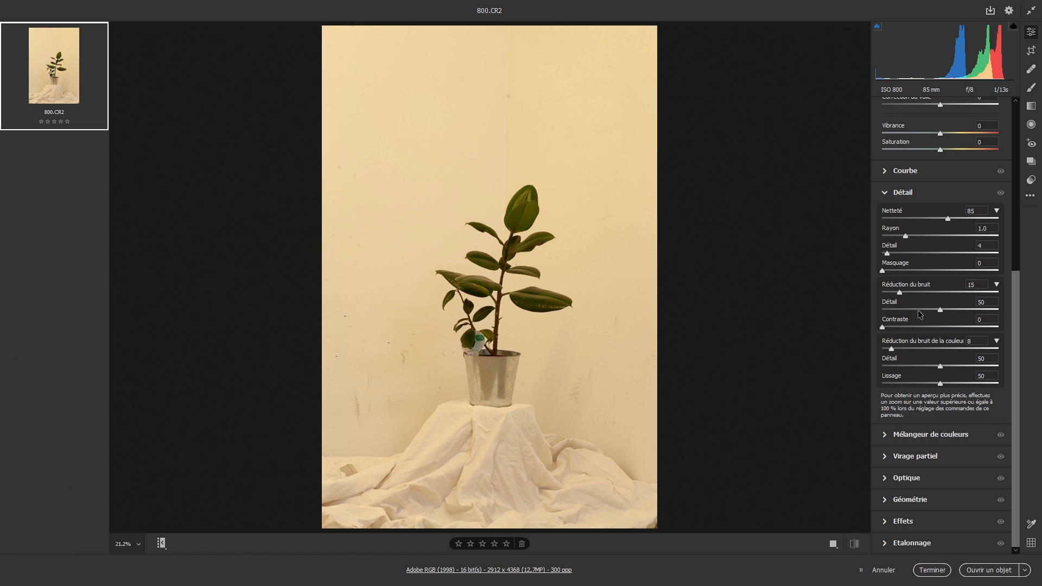
click(494, 269)
drag(719, 457, 485, 185)
drag(485, 250, 586, 250)
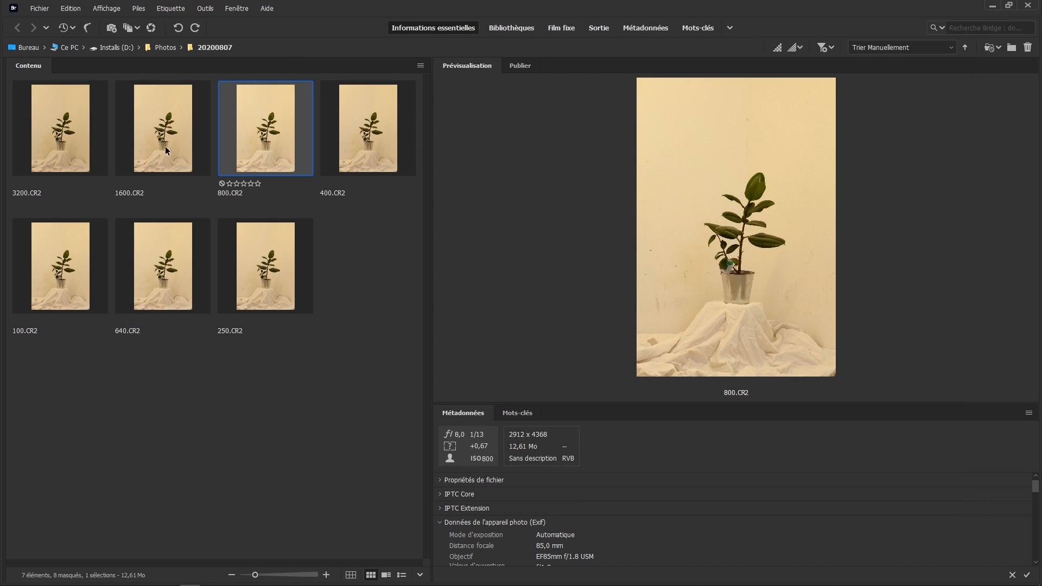
Open 3200.CR2 in Camera Raw, check its default Détail settings and the large leaf up close, and cancel
click(69, 116)
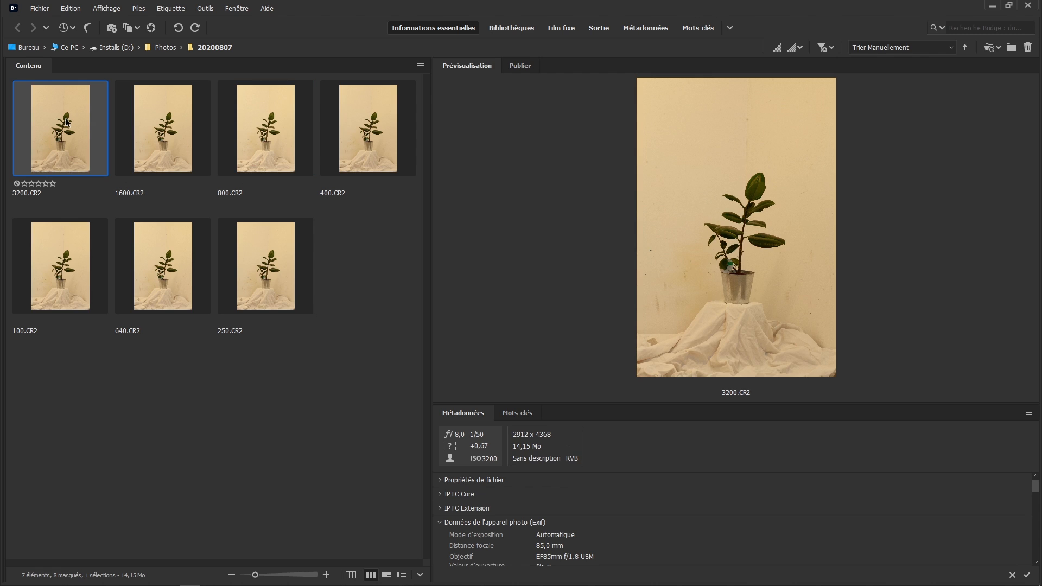
double_click(65, 122)
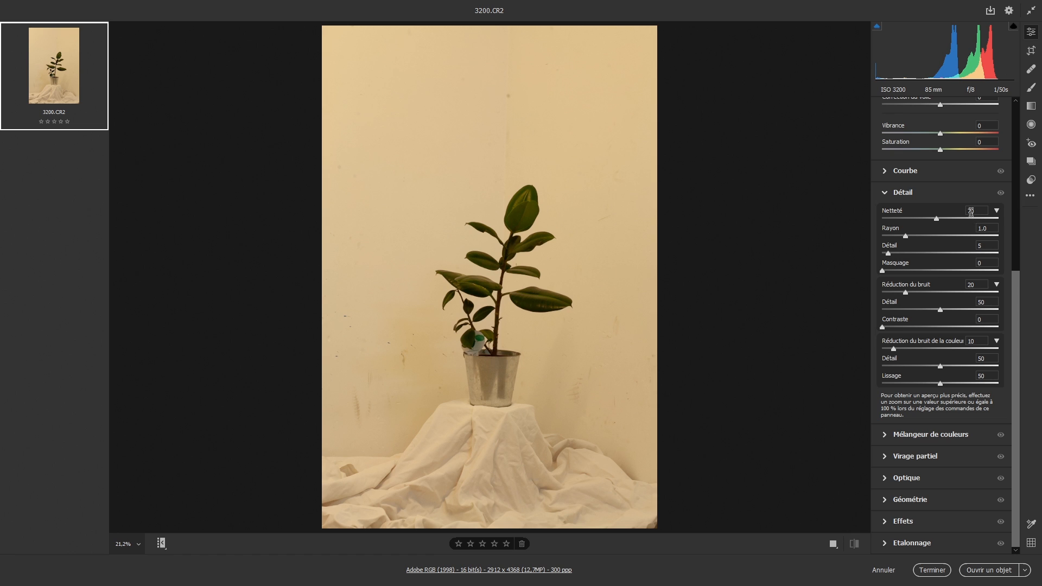
click(522, 275)
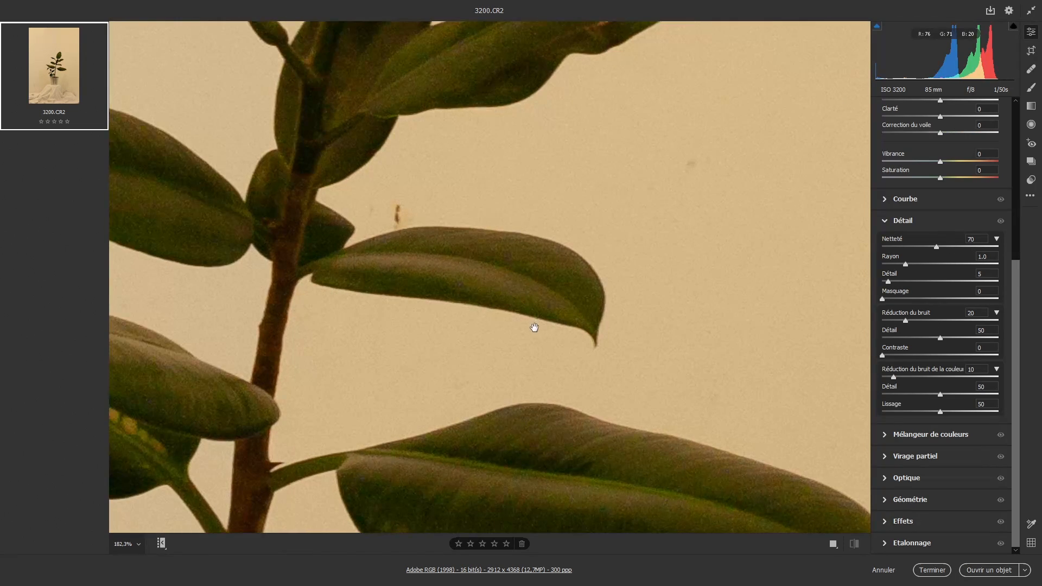
drag(533, 326, 472, 186)
drag(479, 365, 469, 253)
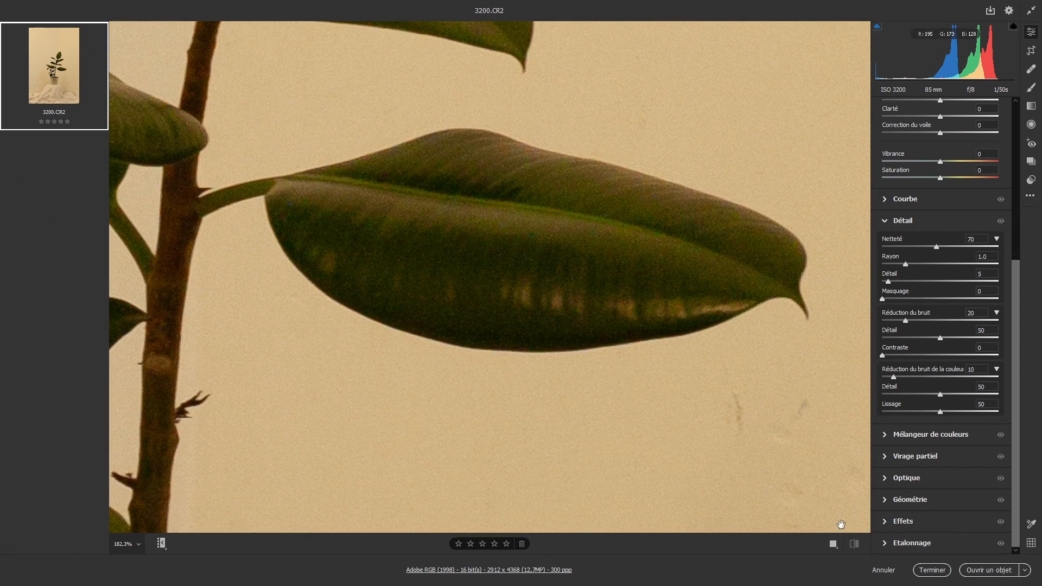
click(884, 570)
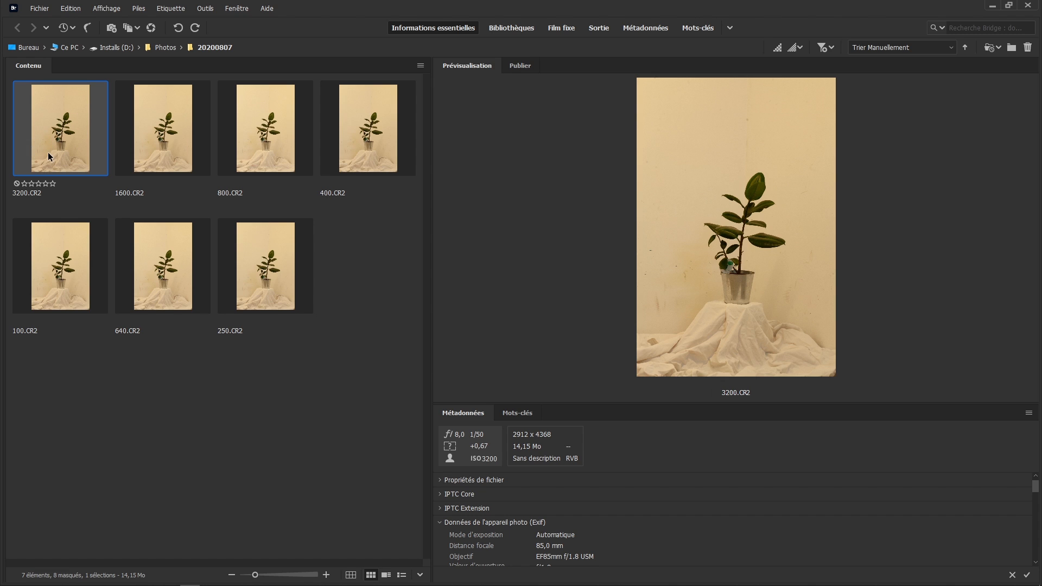
Open 100.CR2 in Camera Raw to check its default Détail settings
click(63, 292)
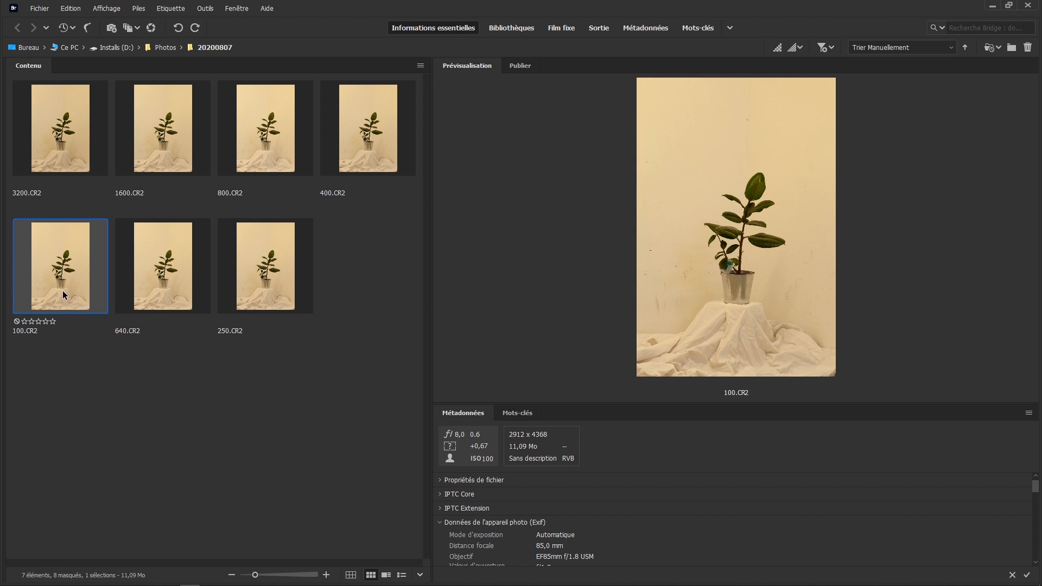
click(84, 162)
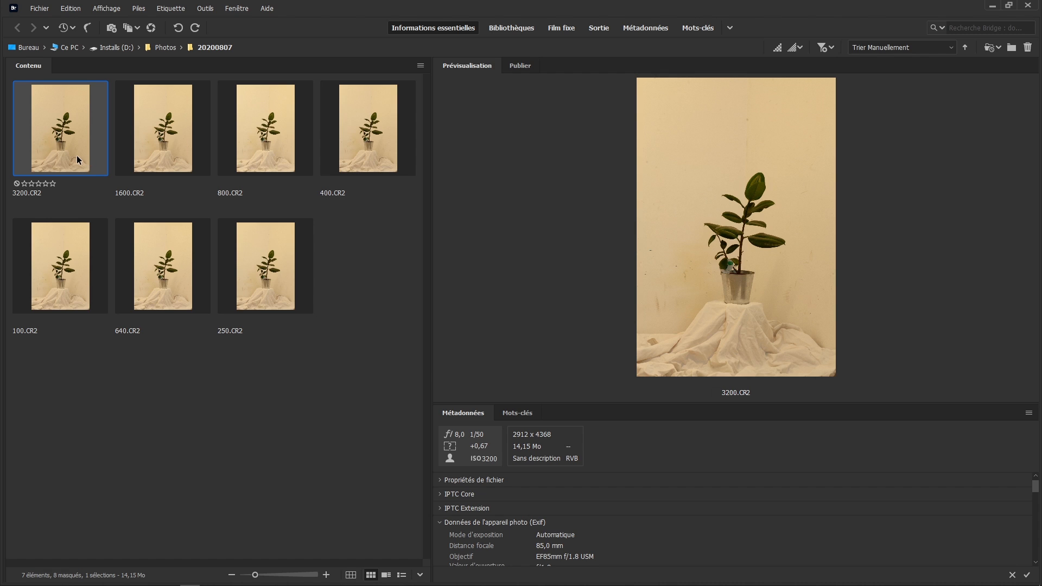
click(62, 270)
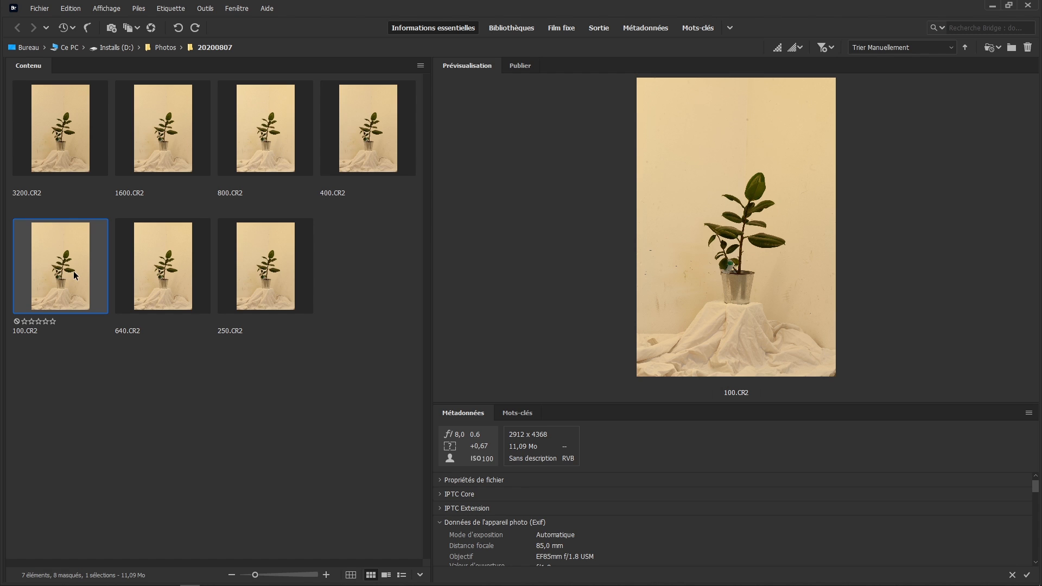
right_click(74, 271)
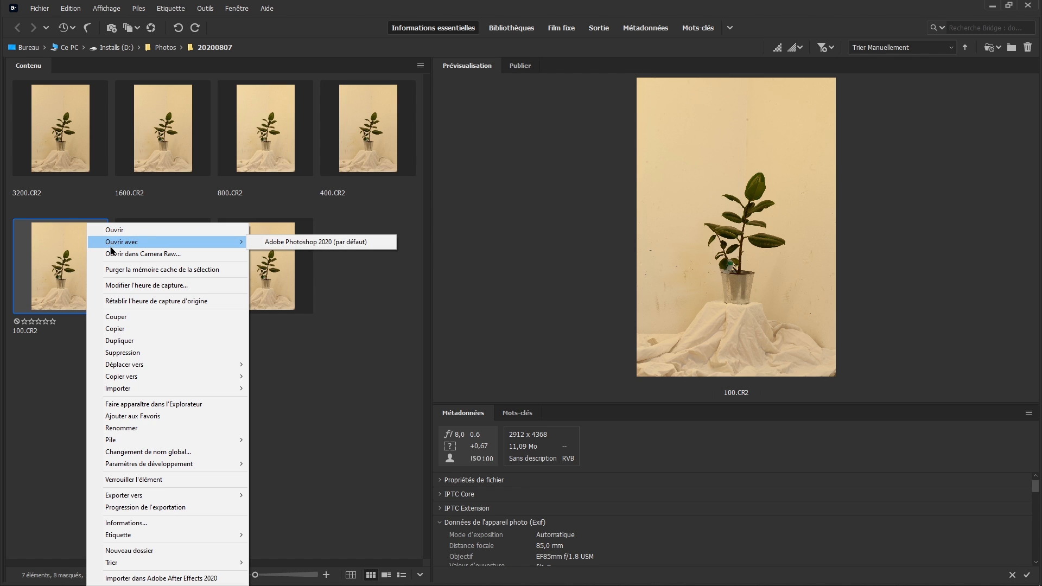
click(113, 253)
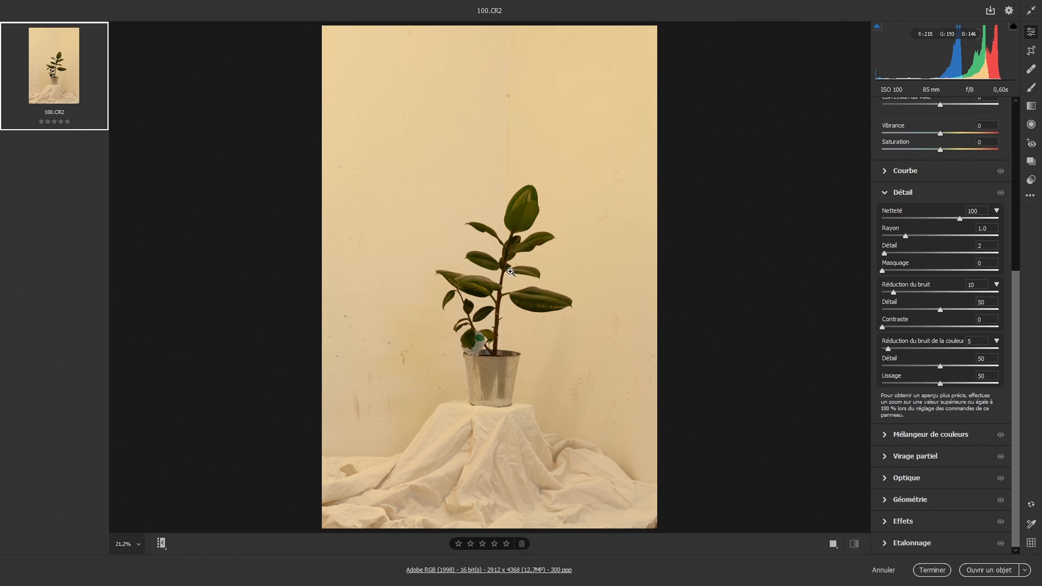
Examine the sharpness and noise in the leaves and wall of 100.CR2 at high magnification
click(511, 272)
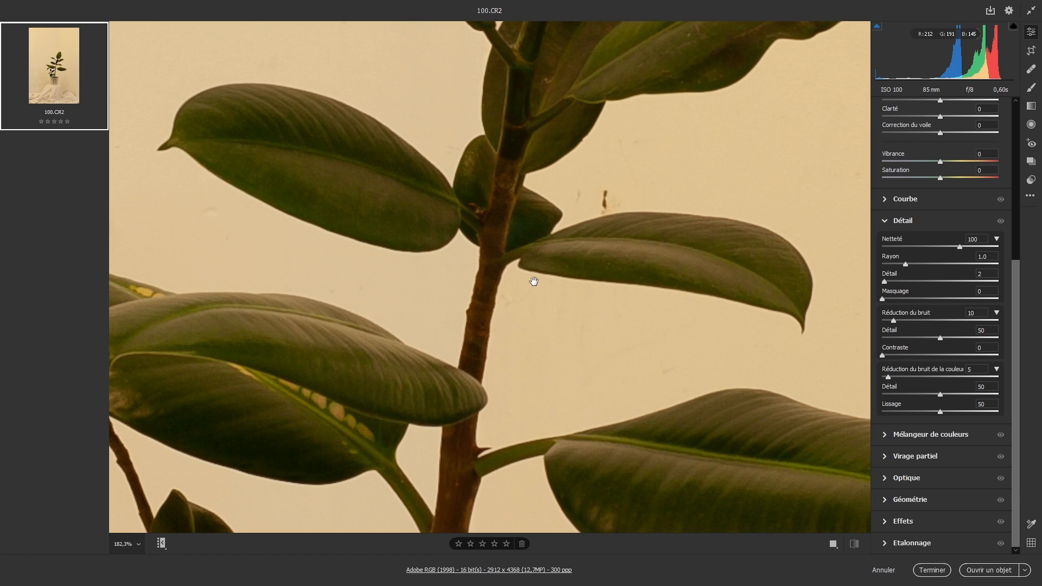
drag(593, 255, 404, 422)
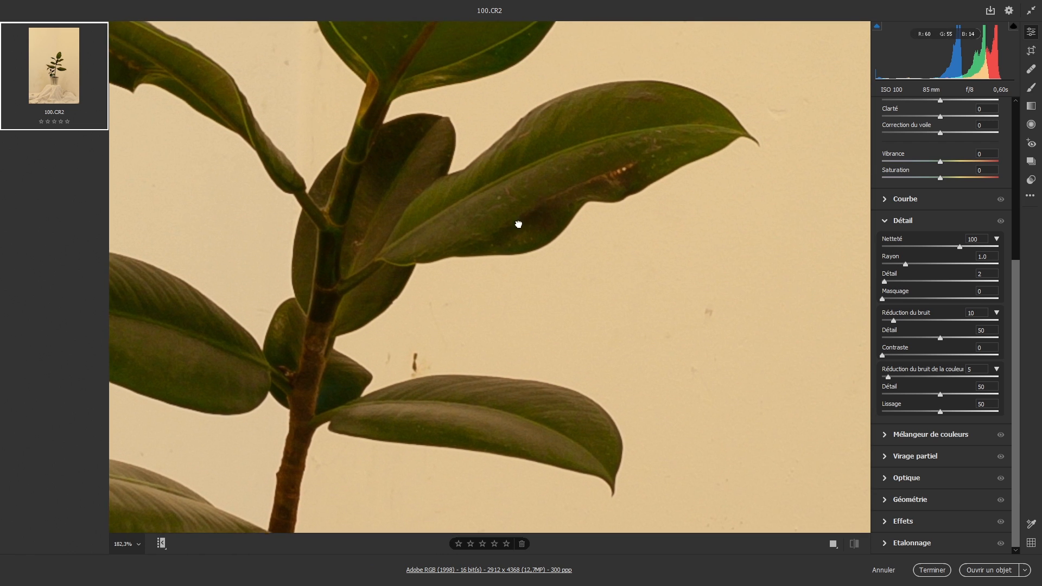
drag(518, 225, 473, 386)
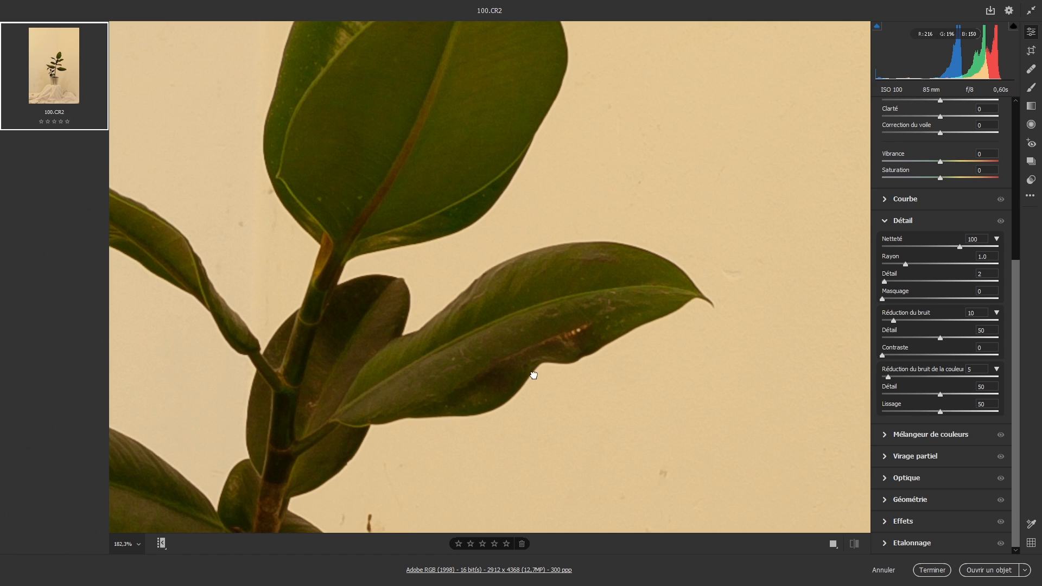
drag(534, 375, 563, 272)
drag(498, 300, 470, 330)
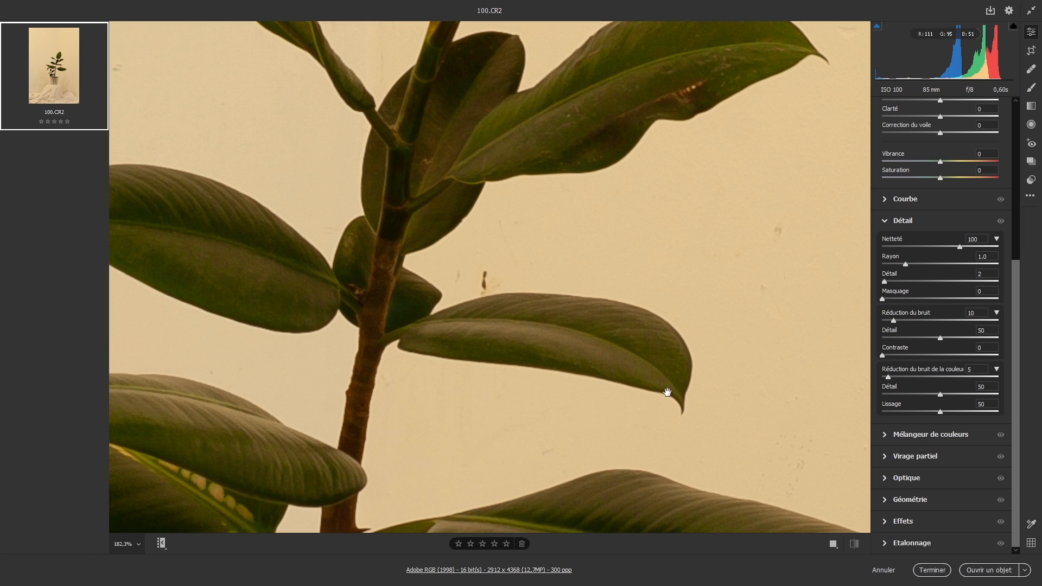
drag(667, 392, 646, 514)
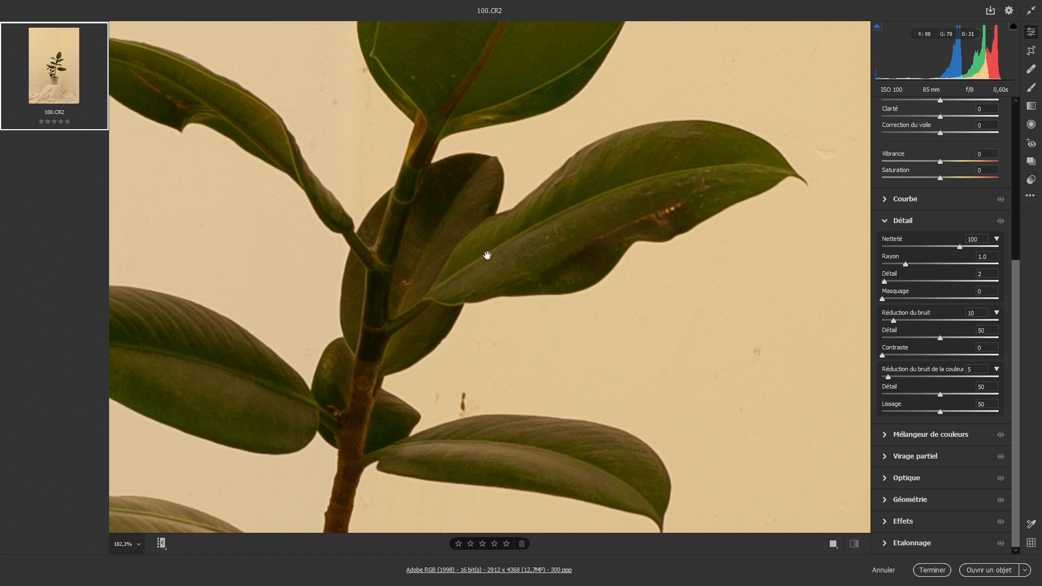
drag(603, 309, 555, 458)
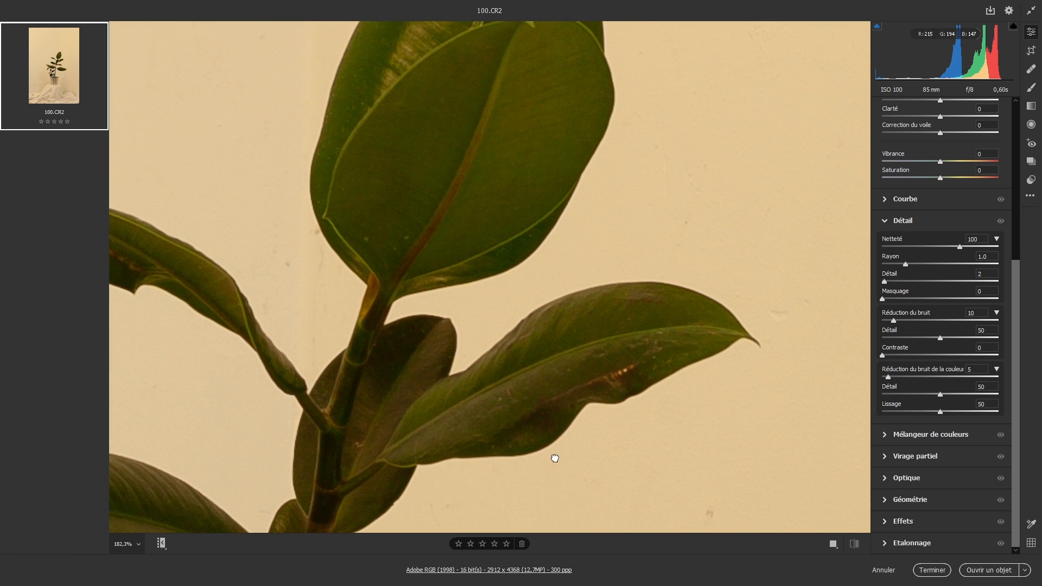